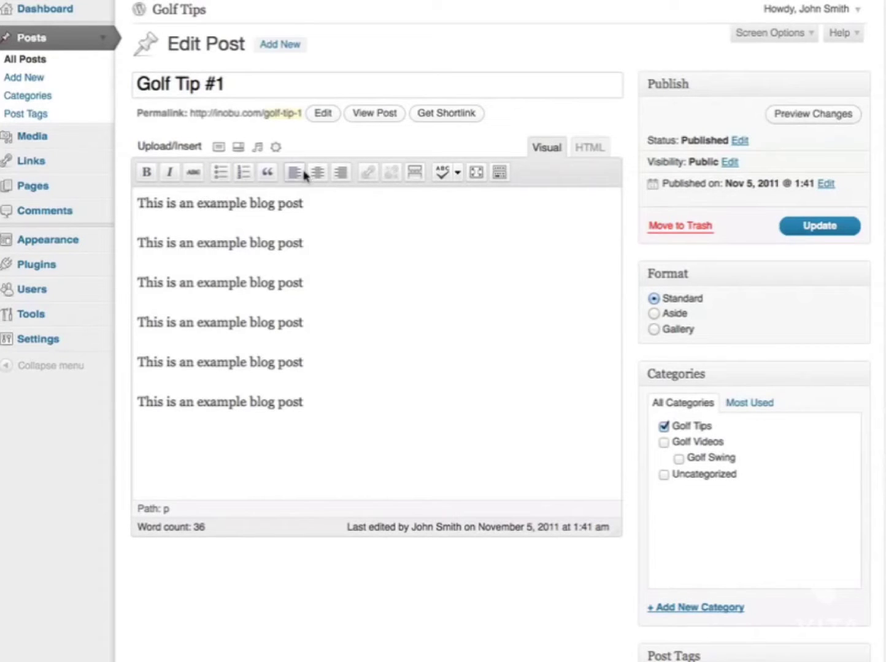
- Make the whole first line of Golf Tip #1 bold
left_click_drag(336, 208, 134, 215)
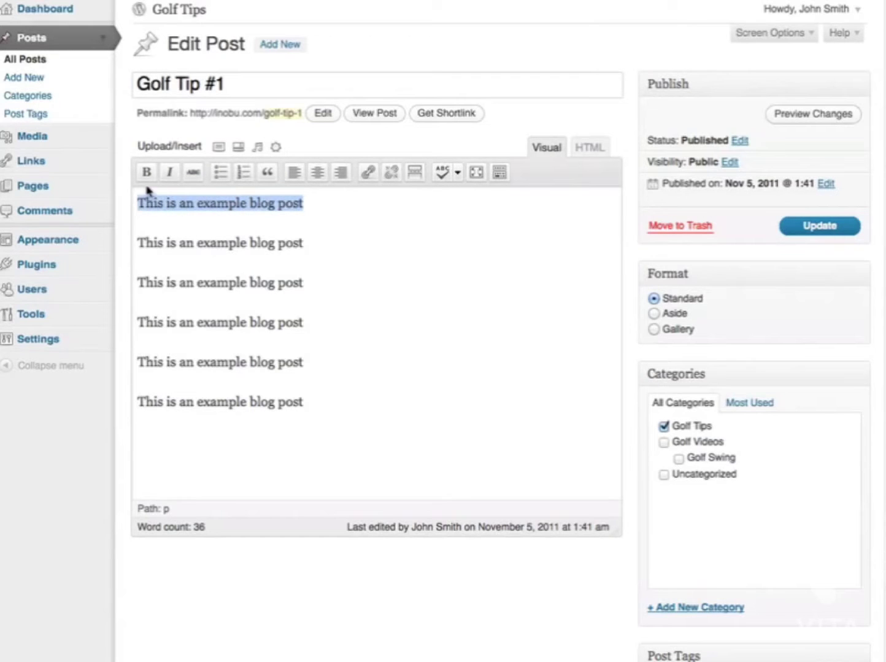
left_click(320, 208)
left_click_drag(358, 210, 125, 215)
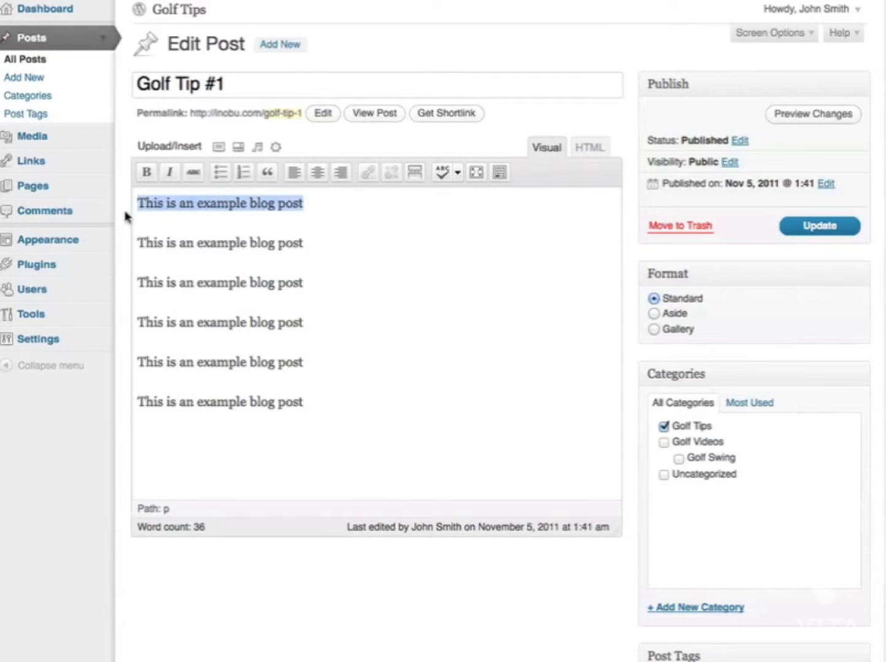
left_click(145, 175)
left_click(281, 227)
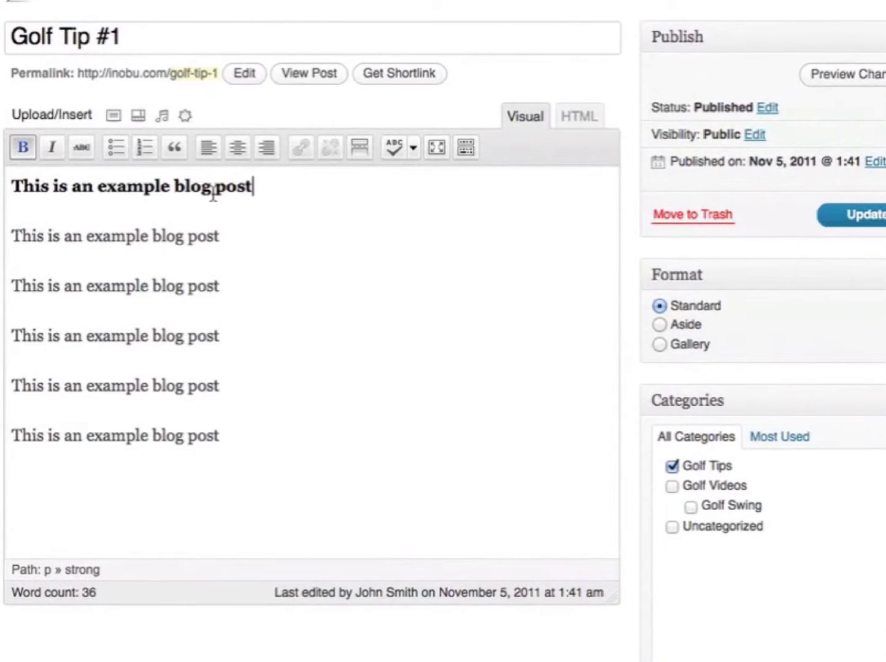
- Italicize the word 'blog' in the second line and show the Kitchen Sink formatting row
left_click(255, 230)
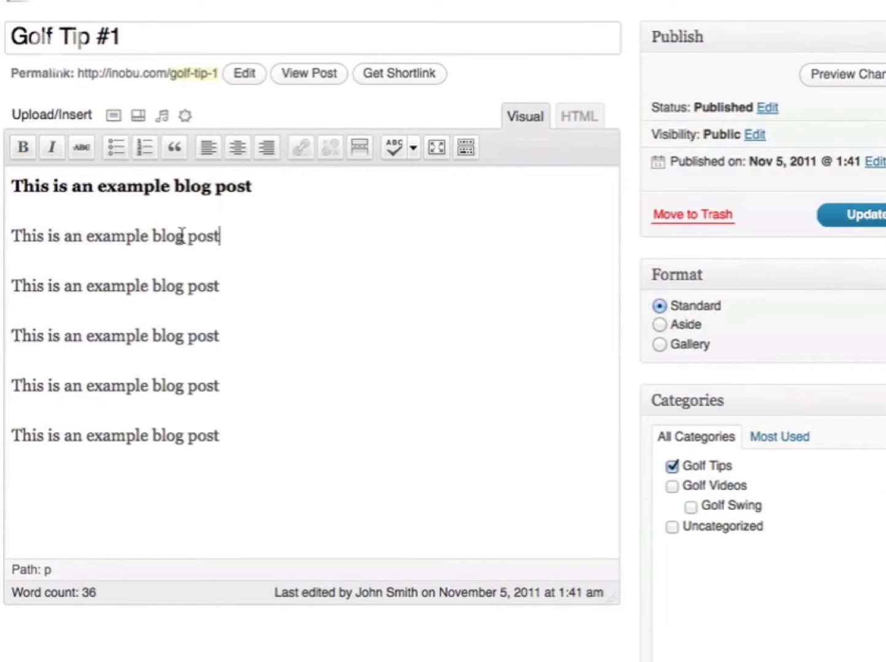
left_click_drag(183, 236, 152, 237)
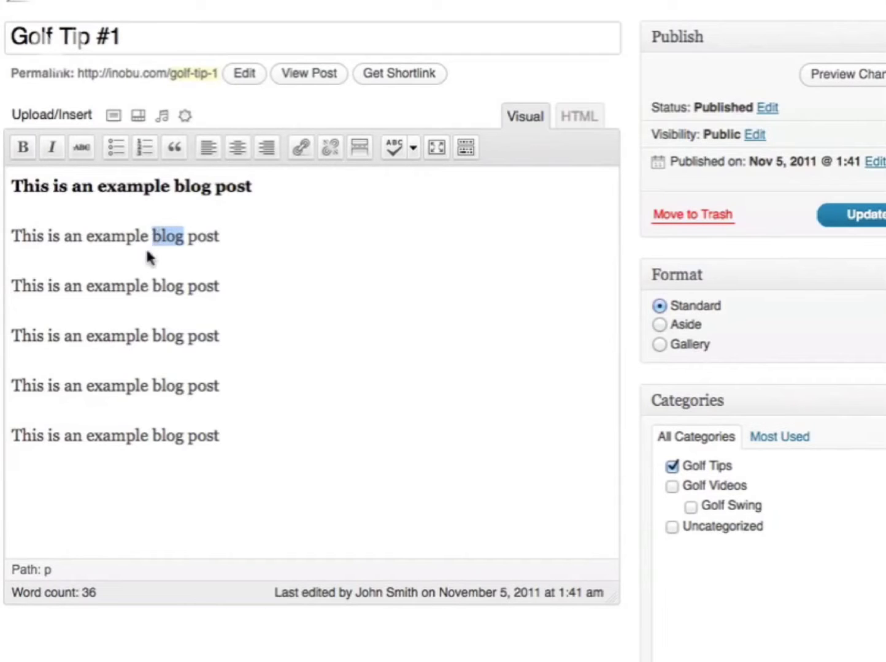
left_click(52, 147)
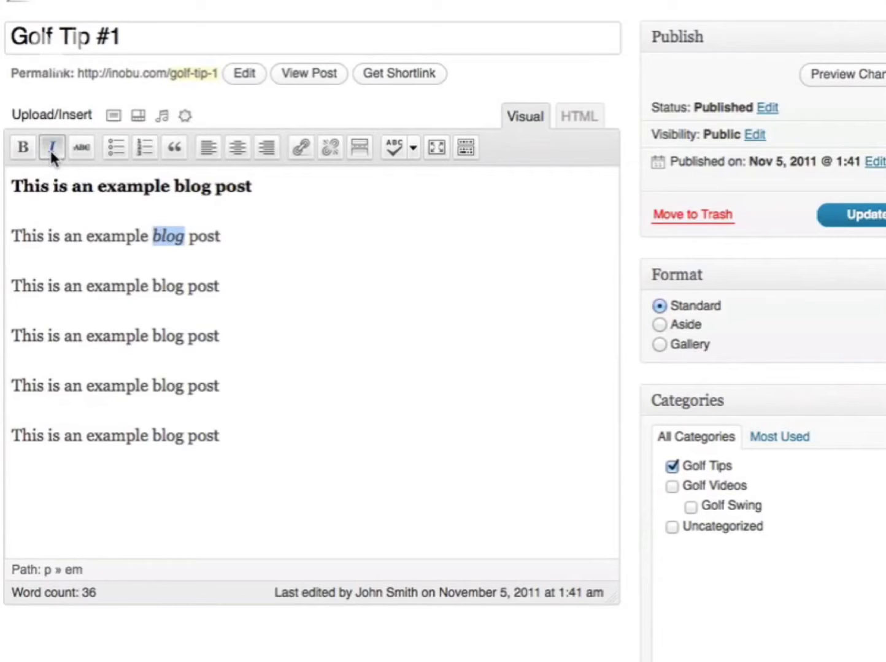
left_click(466, 149)
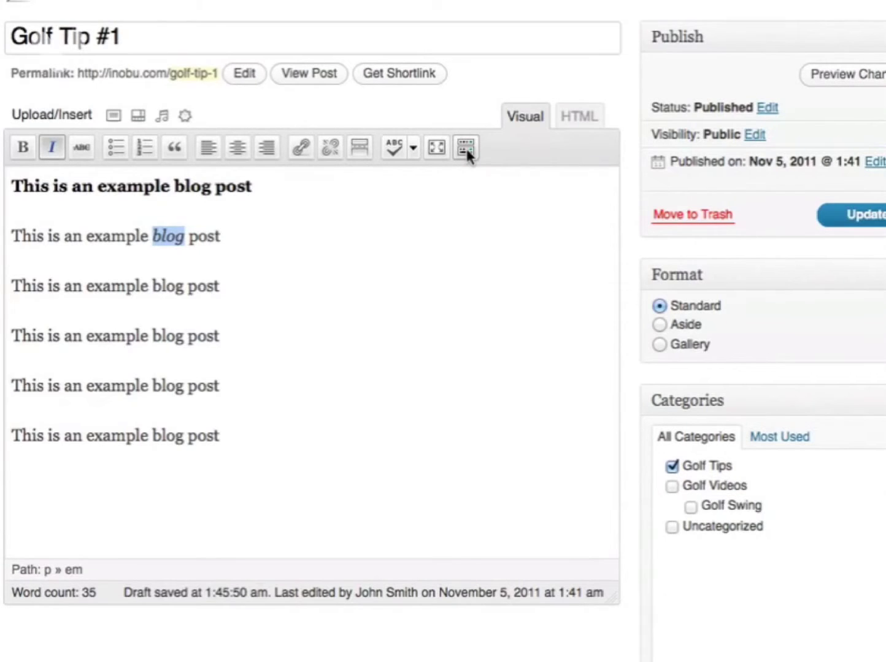
left_click(232, 316)
- Underline the entire third line of the post
left_click_drag(235, 316, 5, 322)
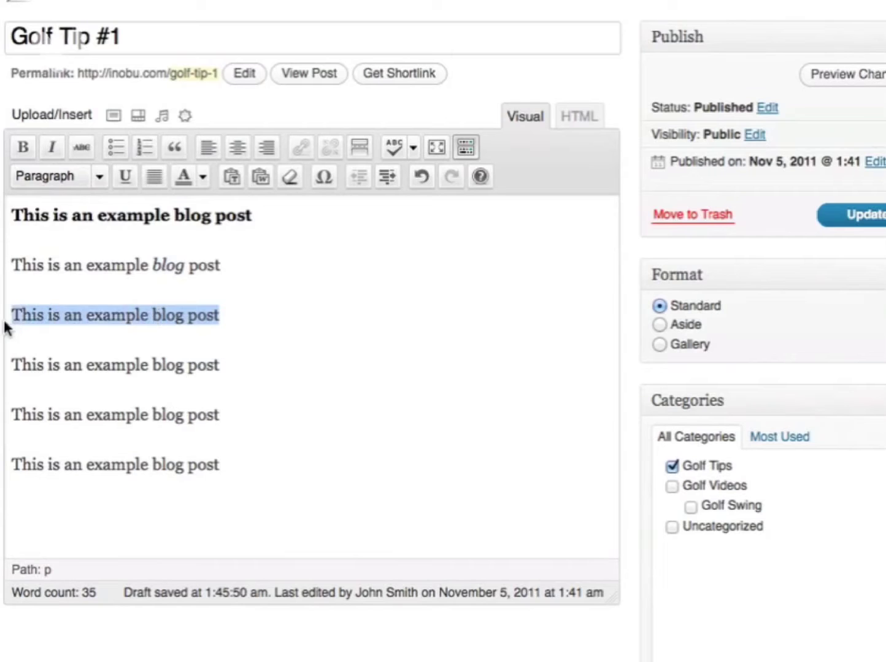
left_click(125, 178)
left_click(159, 314)
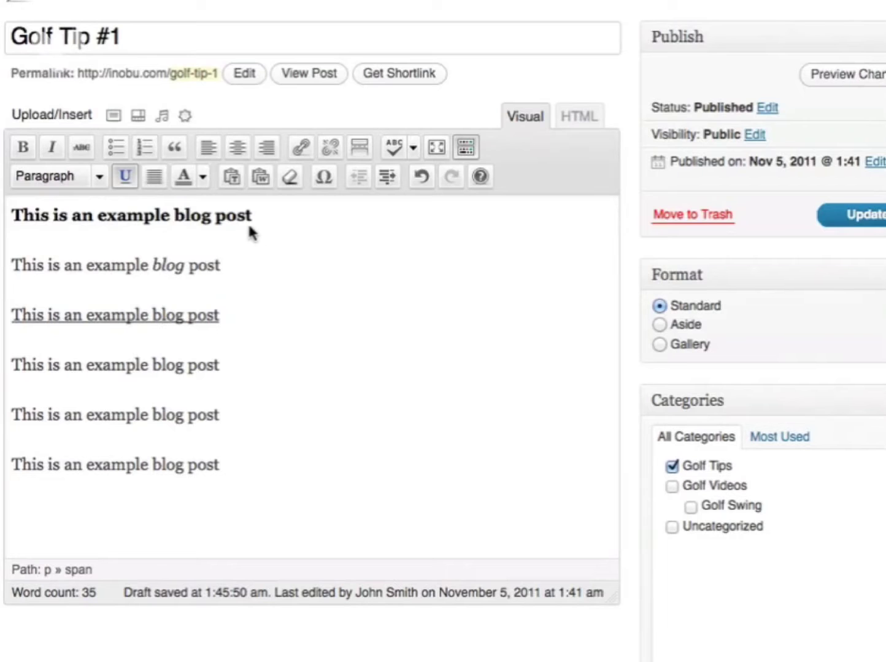
- Color the words 'example blog post' in the bold first line red
left_click_drag(269, 214, 98, 218)
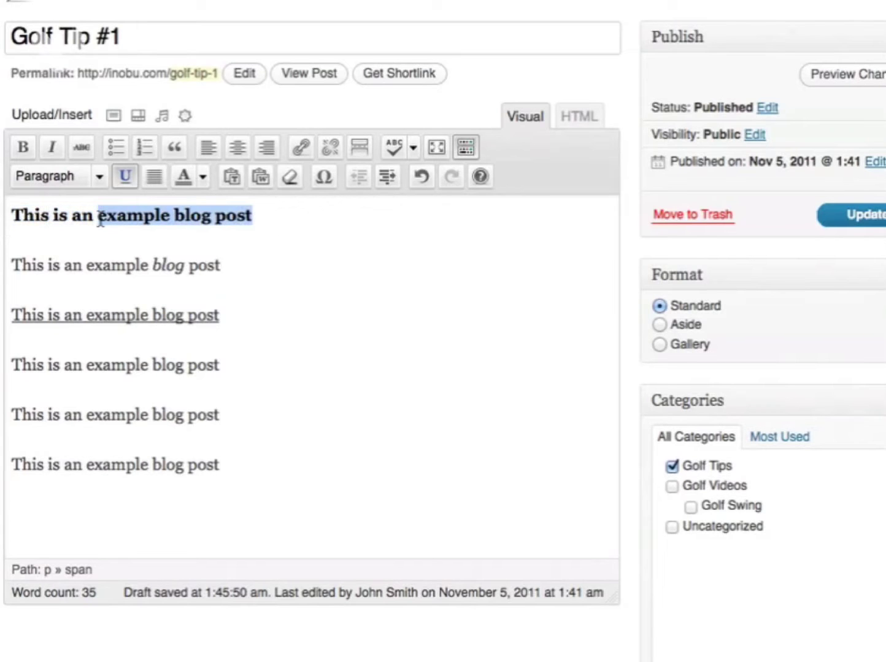
left_click(203, 178)
left_click(179, 235)
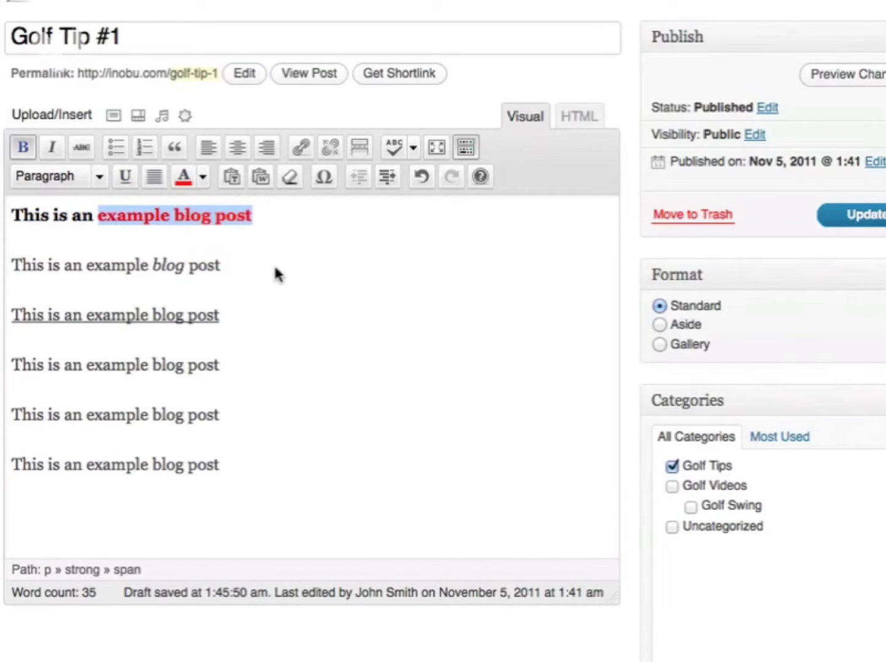
left_click(276, 270)
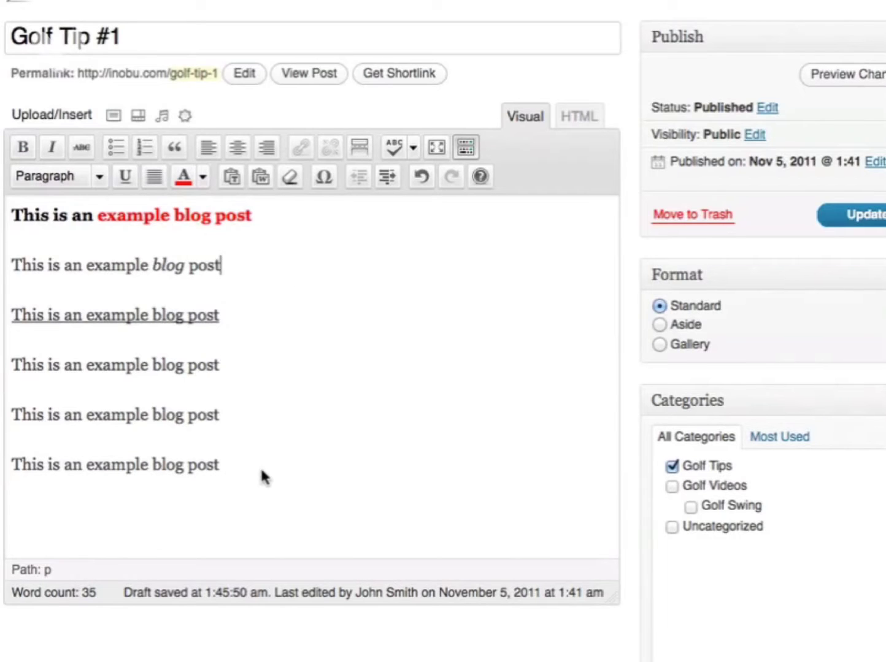
left_click_drag(251, 469, 11, 363)
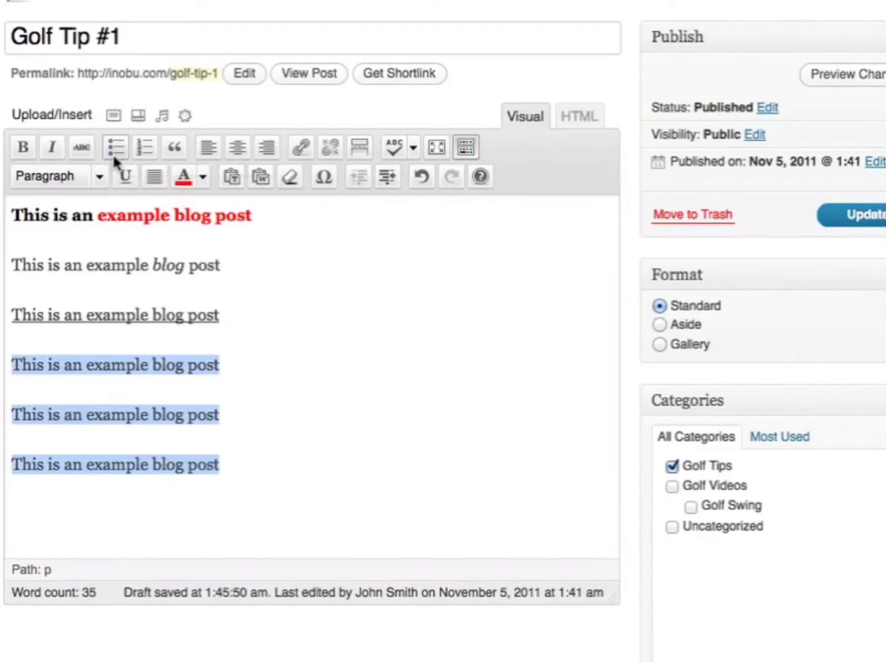
- Make the last three lines a numbered list, then update and view the post
left_click(145, 151)
left_click(862, 224)
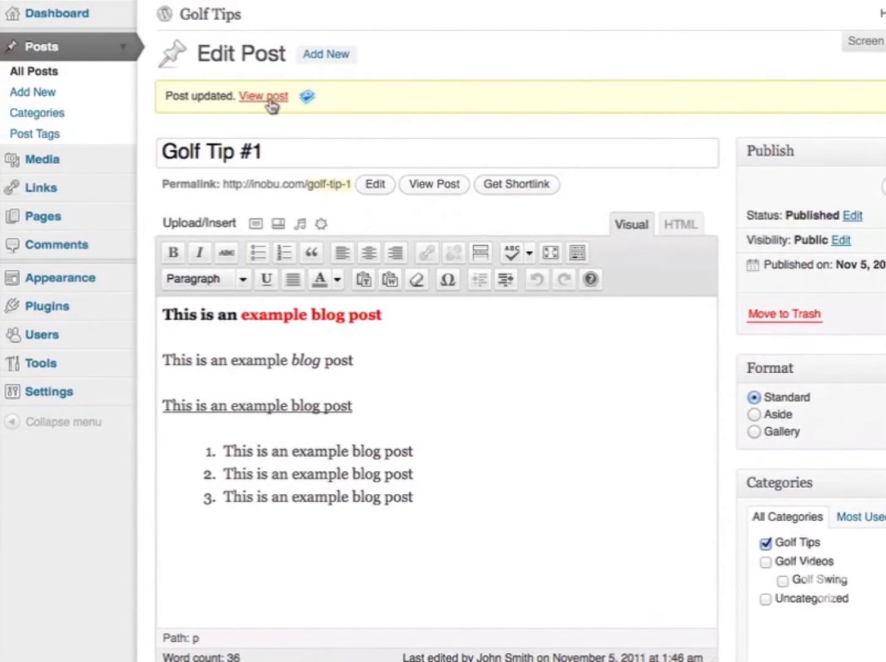
left_click(270, 98)
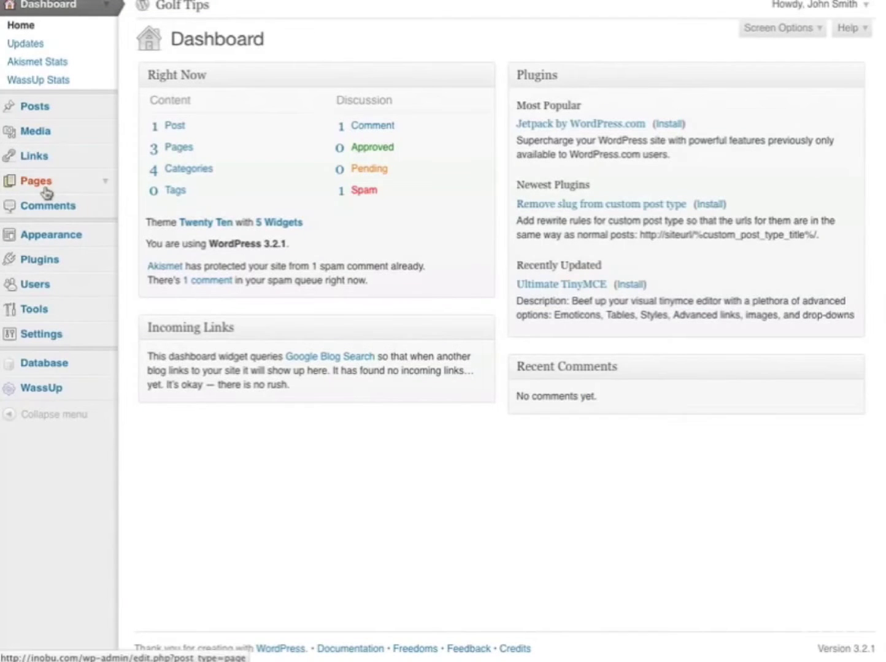
- Search plugins for 'all in one seo' and install All in One SEO Pack 1.6.13.4
left_click(107, 268)
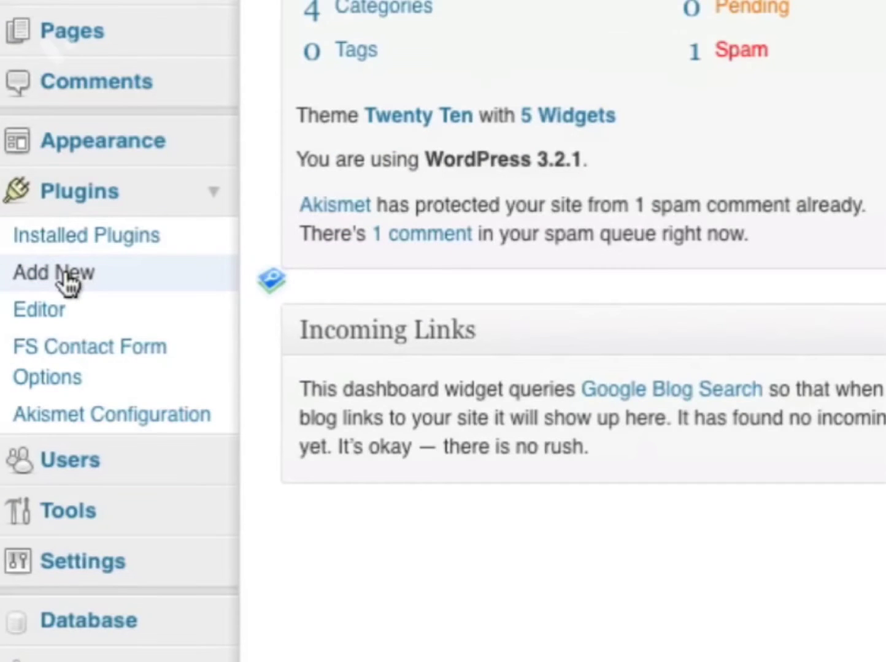
left_click(69, 279)
left_click(173, 340)
type("all in one seo")
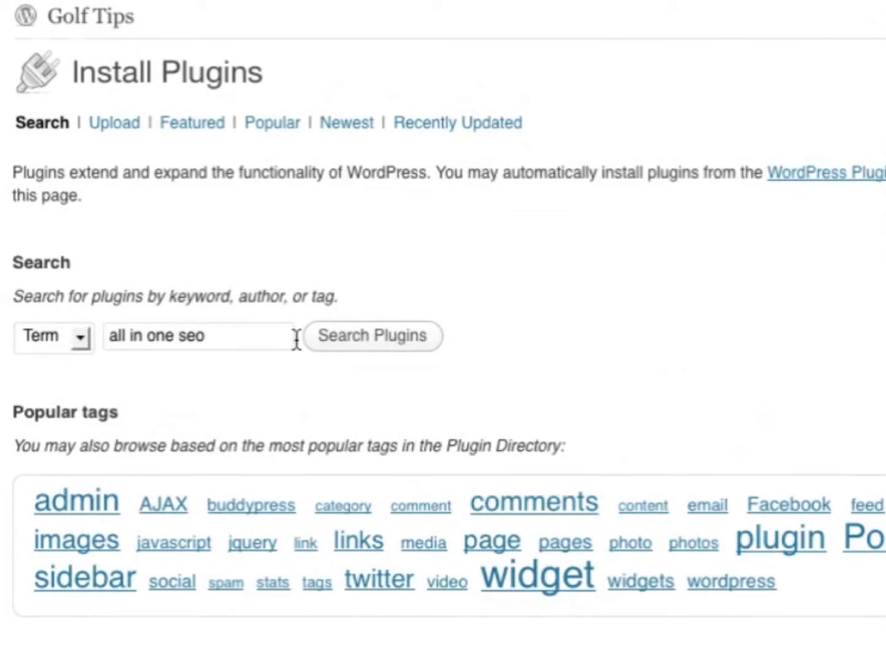
left_click(357, 345)
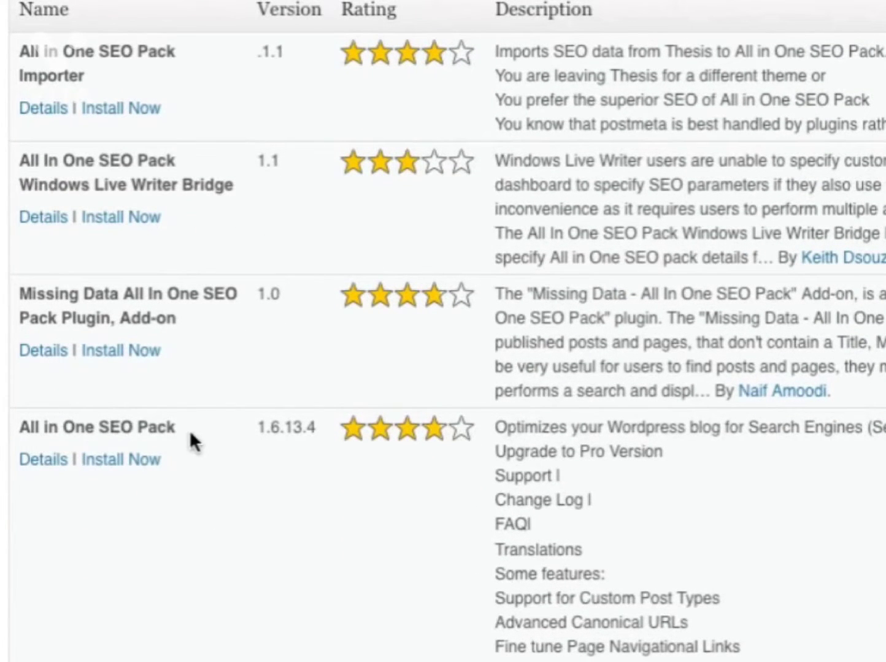
left_click(109, 470)
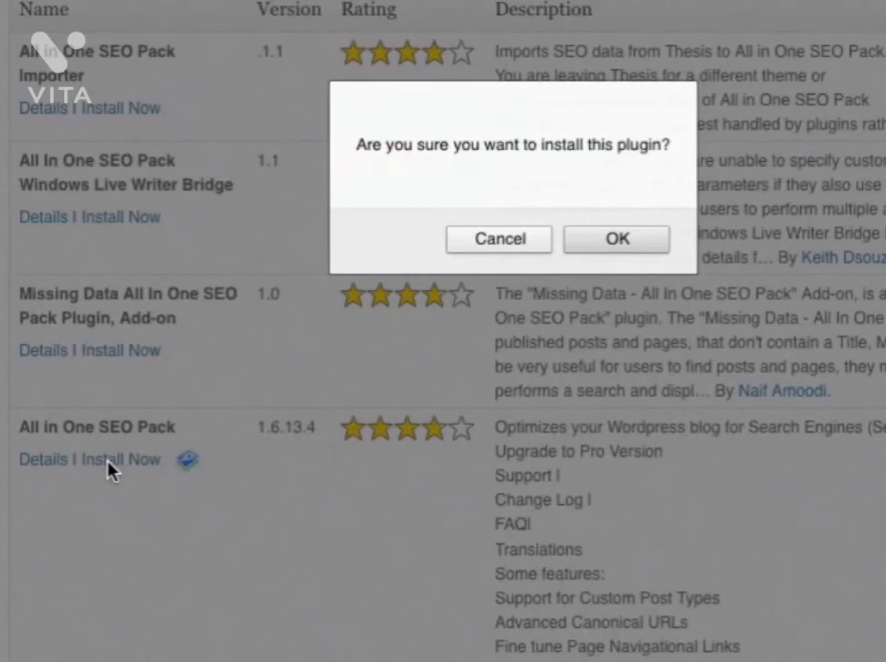
left_click(601, 237)
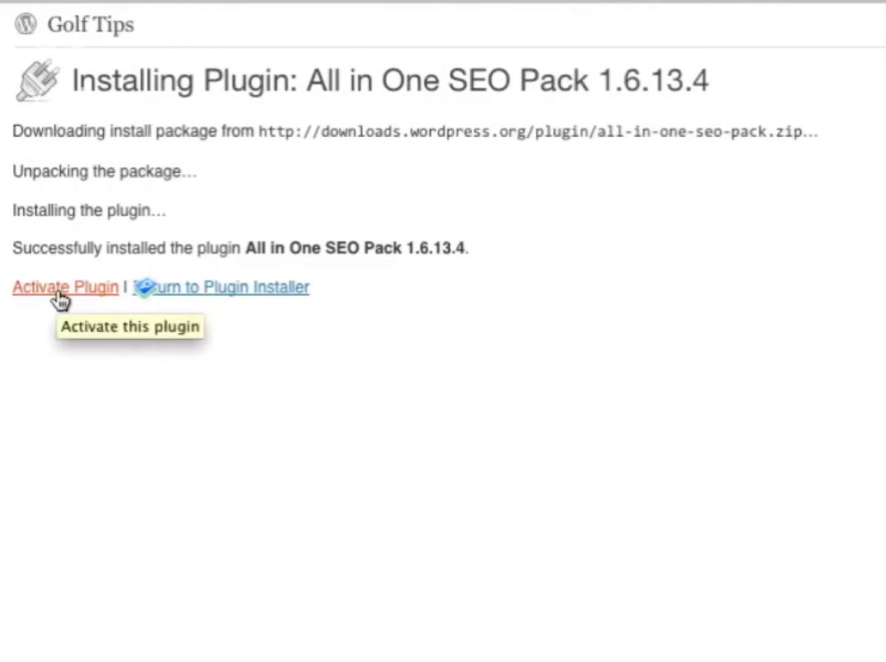
- Activate All in One SEO Pack and go to its options page via the banner link
left_click(59, 300)
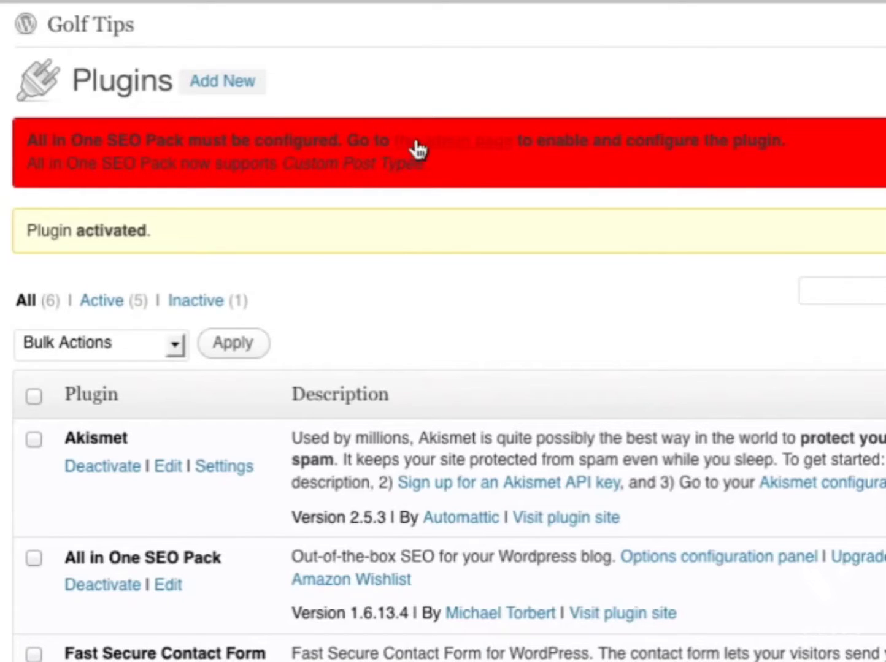
left_click(454, 152)
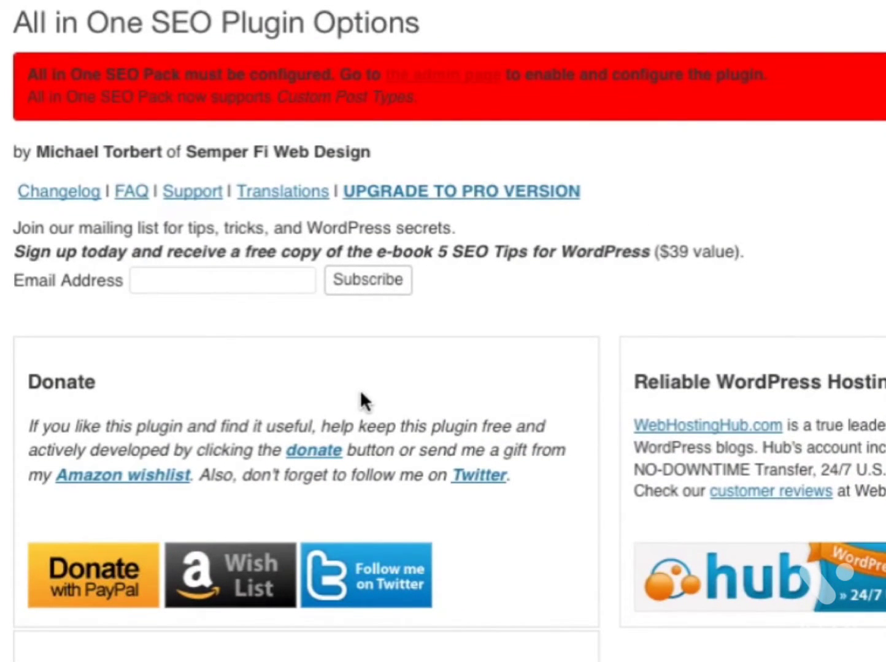
- Select Enabled for Plugin Status in the All in One SEO options
scroll(485, 491, "down", 10)
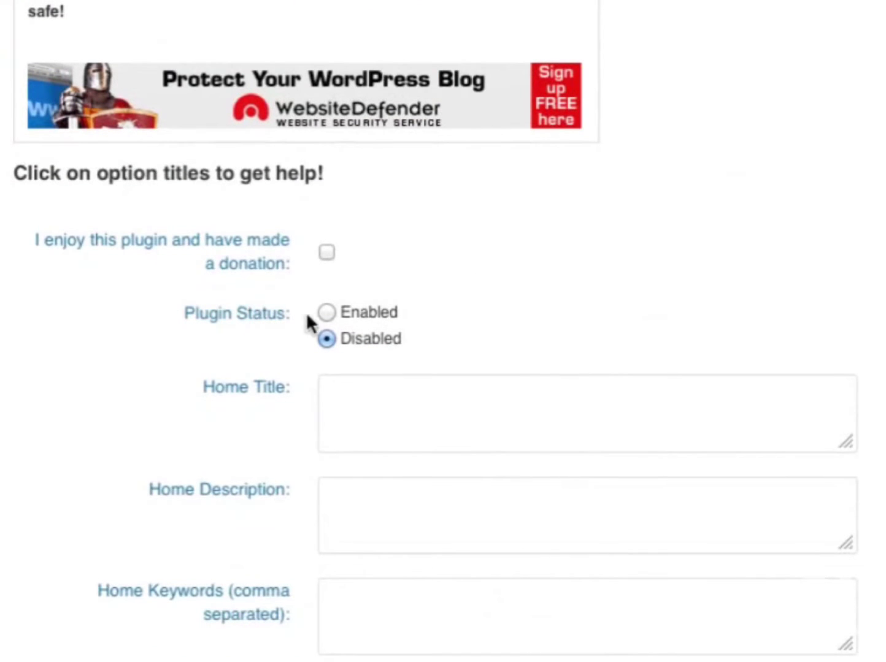
left_click(326, 312)
scroll(367, 287, "down", 1)
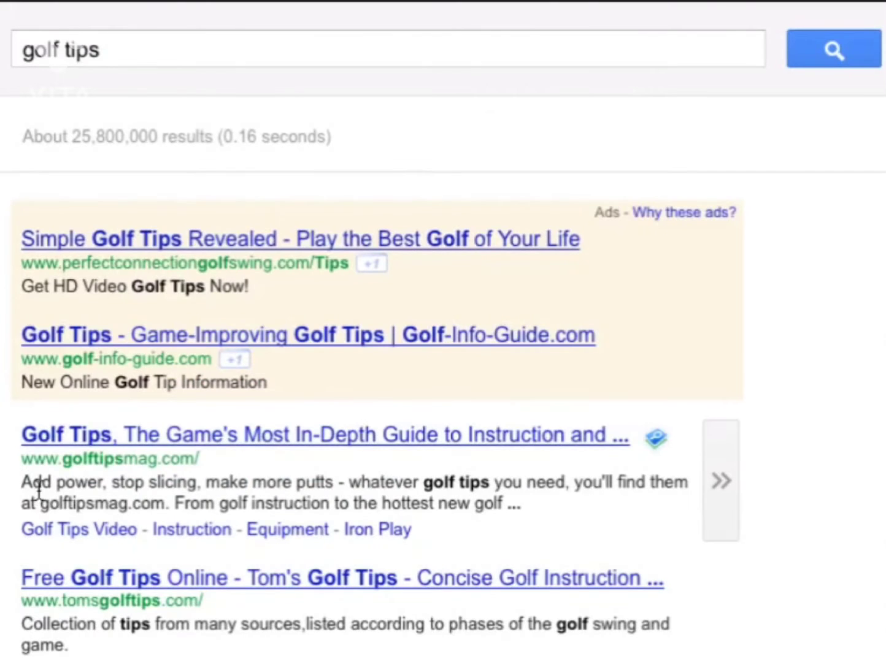
mouse_move(22, 482)
left_mouse_down()
mouse_move(517, 501)
mouse_move(24, 485)
left_mouse_up()
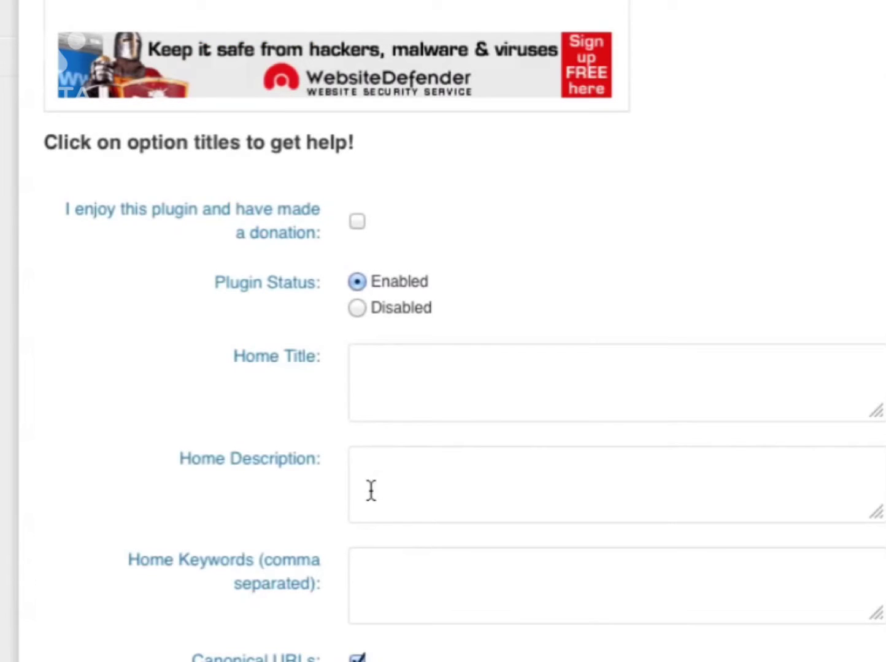
- Enter the home title 'Golf Tips - Valuable Tips On Improving Your Golf'
left_click(401, 372)
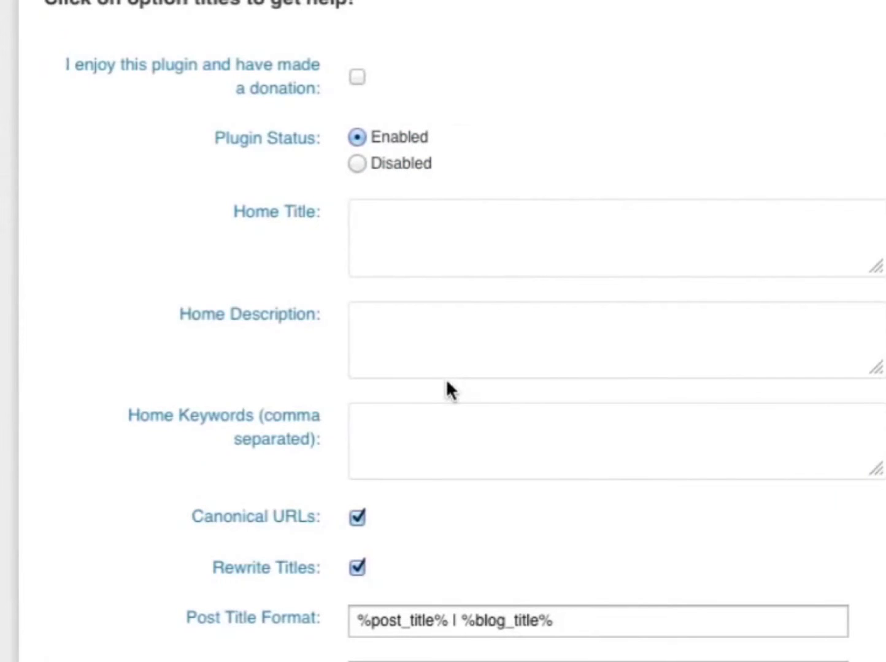
type("Golf Tips")
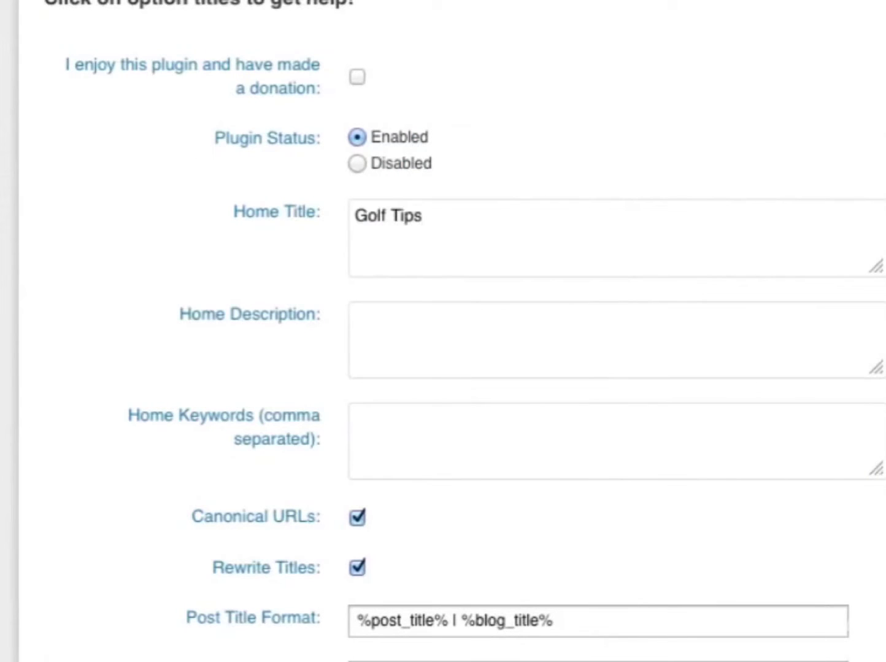
type(" - Valuable Tips On Improving Your Golf")
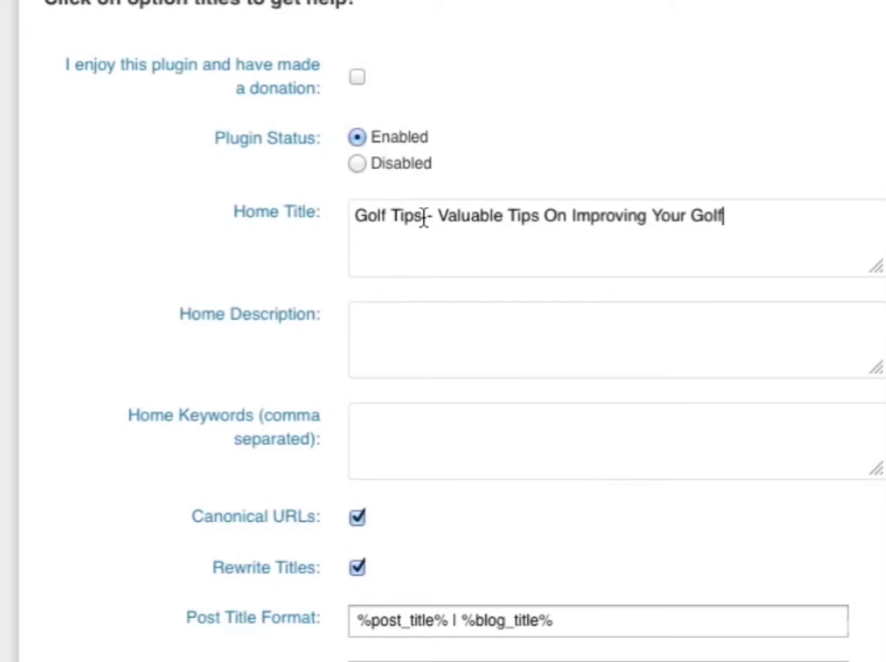
left_click_drag(424, 218, 358, 218)
left_click(760, 226)
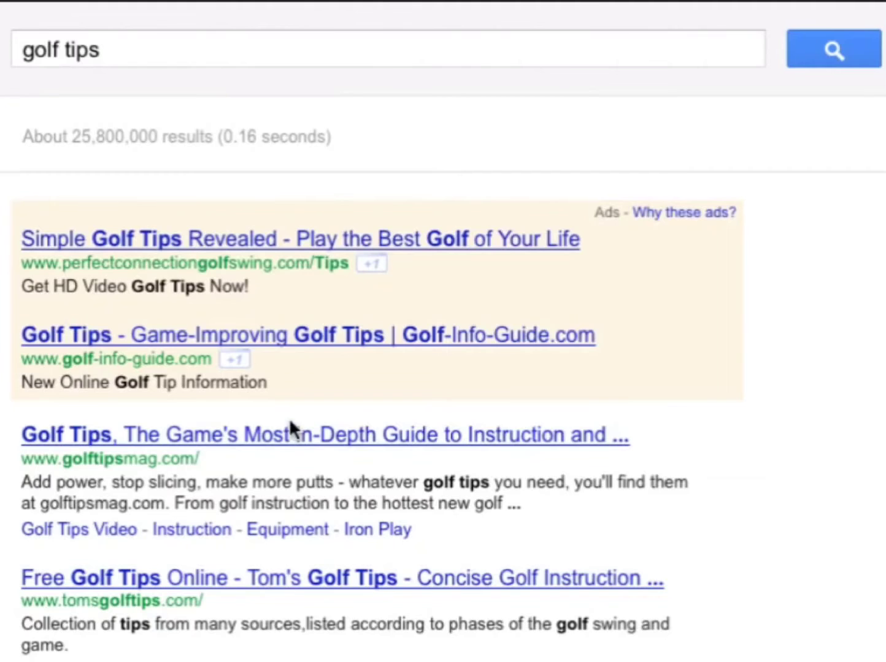
- Enter a home description starting 'A blog dedicated to providing golf tips'
left_click_drag(21, 482, 571, 519)
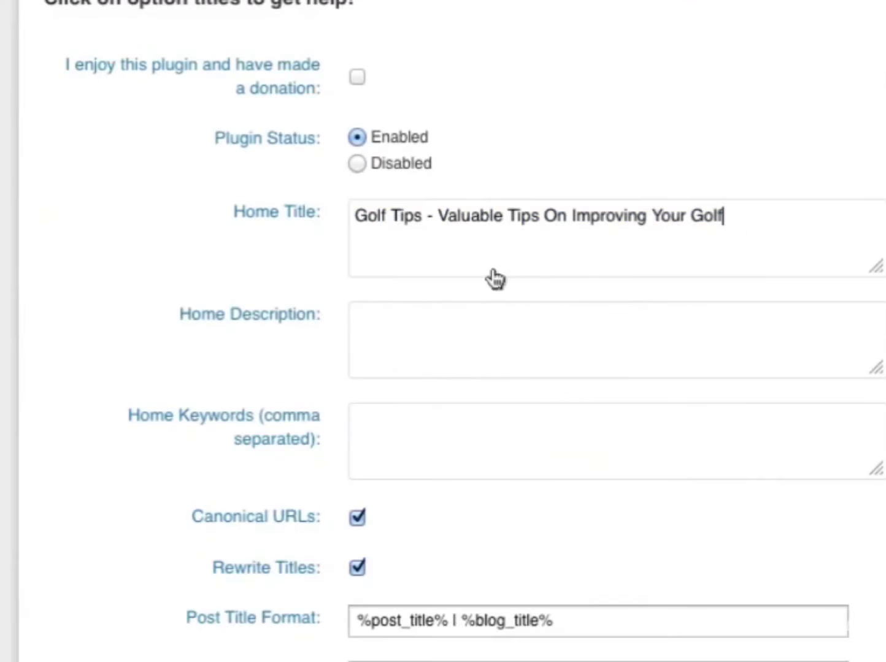
left_click(422, 359)
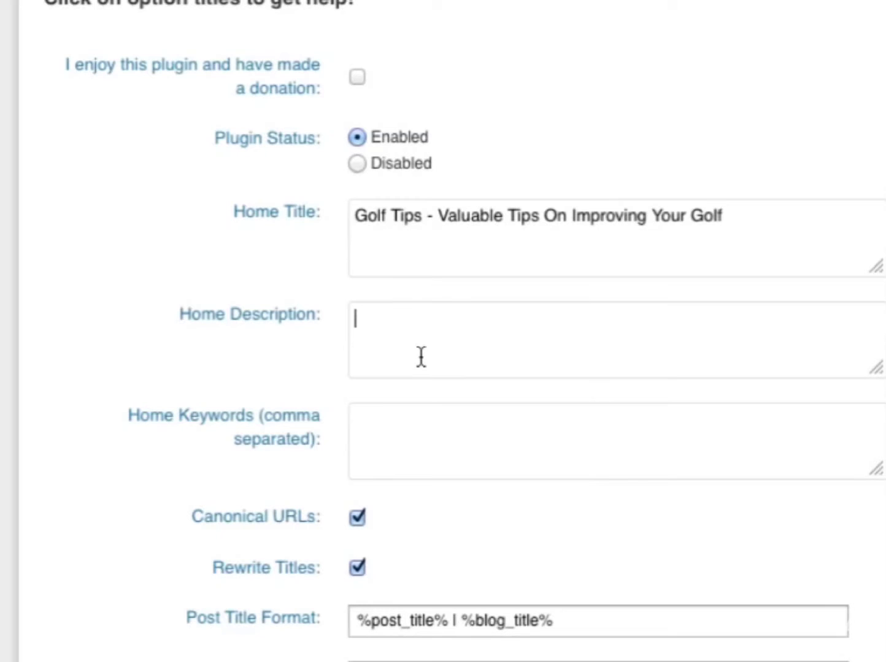
type("A blog dedicated to providing golf tips")
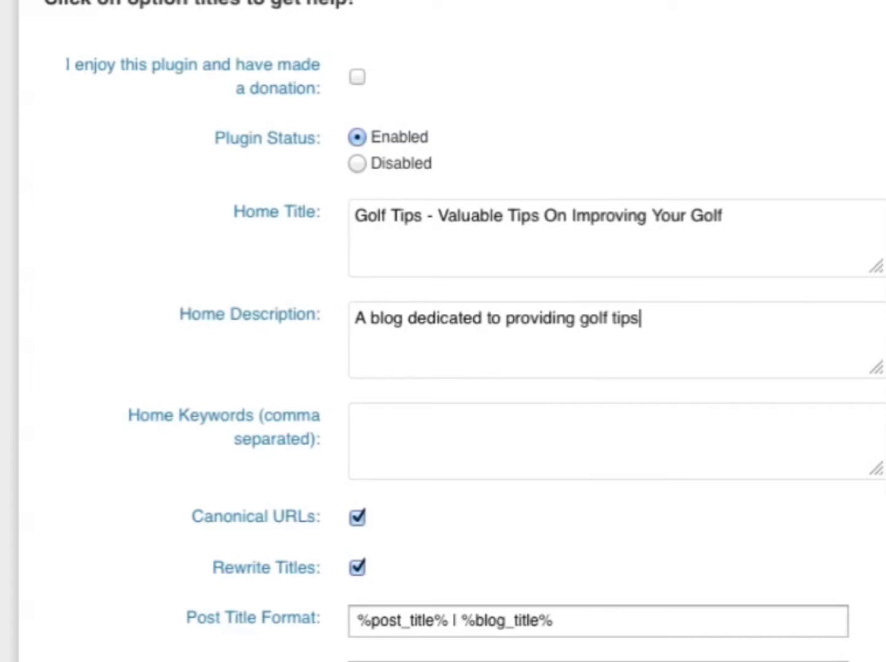
type(". Get free articles, videos, tutorials and more.")
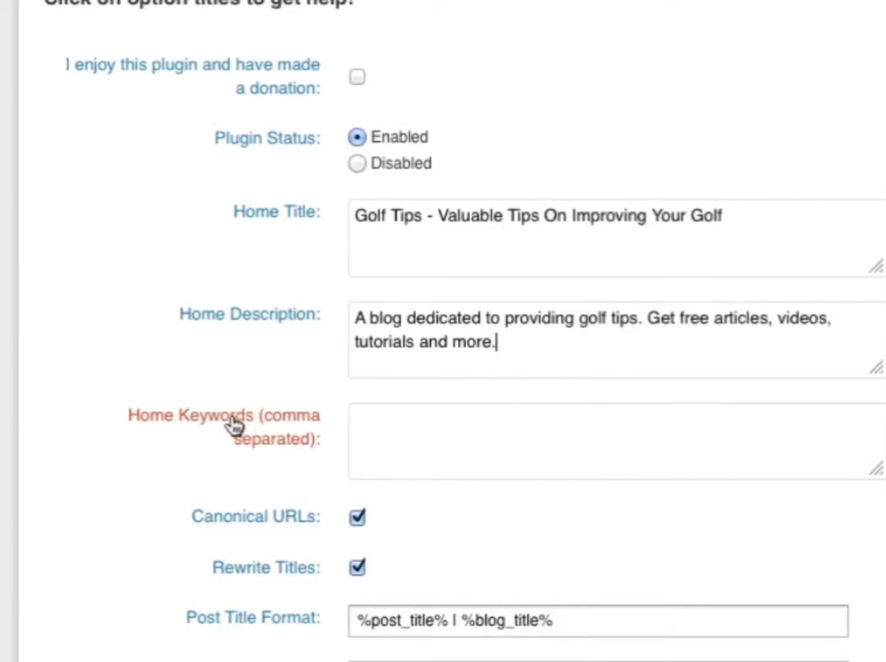
- Paste the home keywords: golf tips, improve golf swing, golf blog, golf articles
left_click(460, 429)
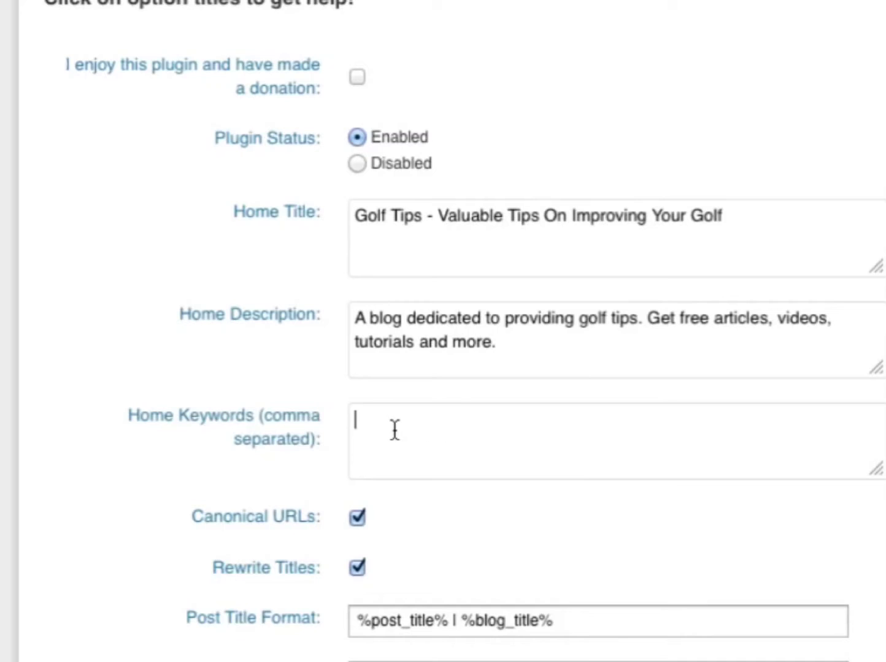
type("golf tips, improve golf swing, golf blog, golf articles")
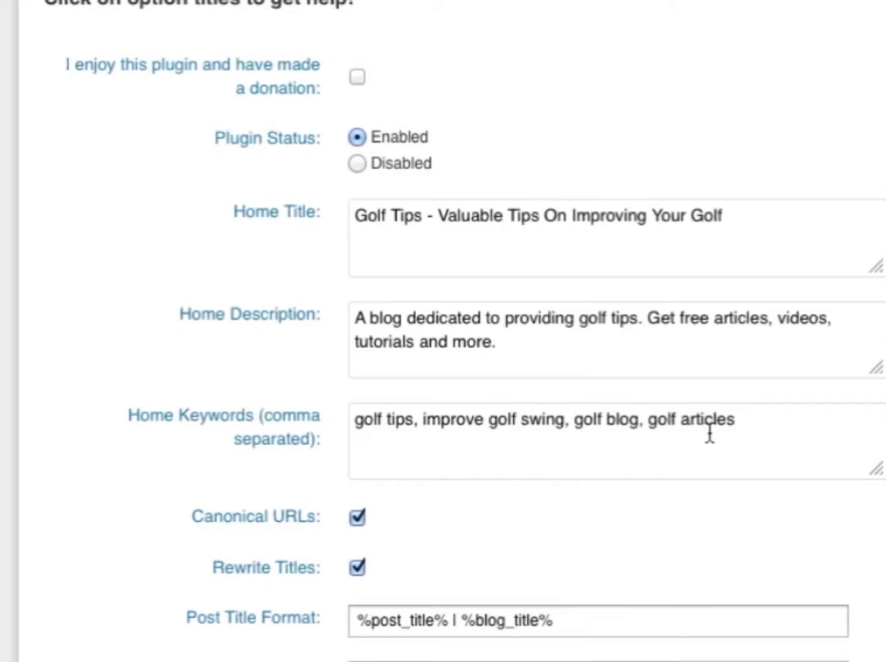
scroll(380, 356, "down", 3)
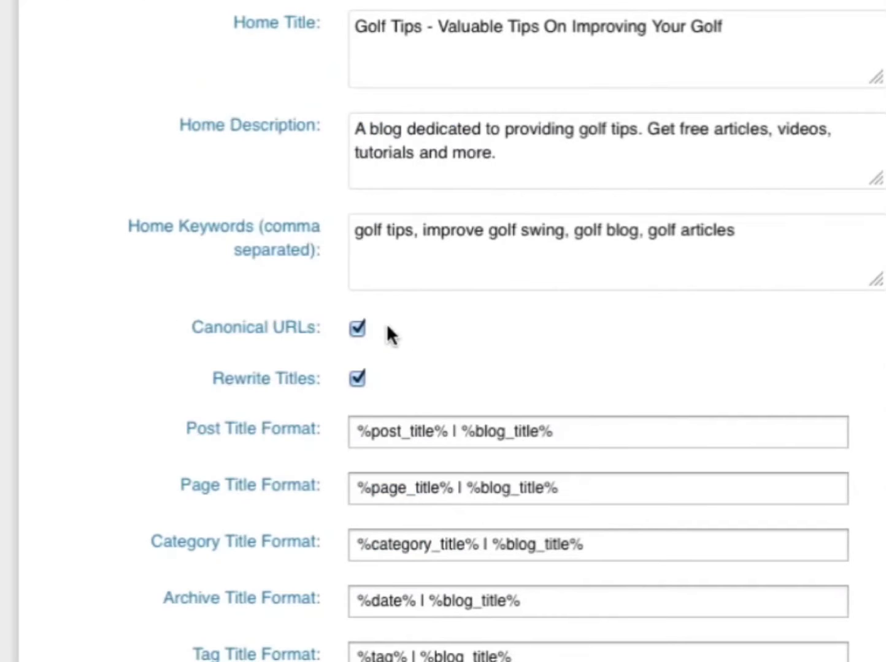
scroll(429, 586, "down", 5)
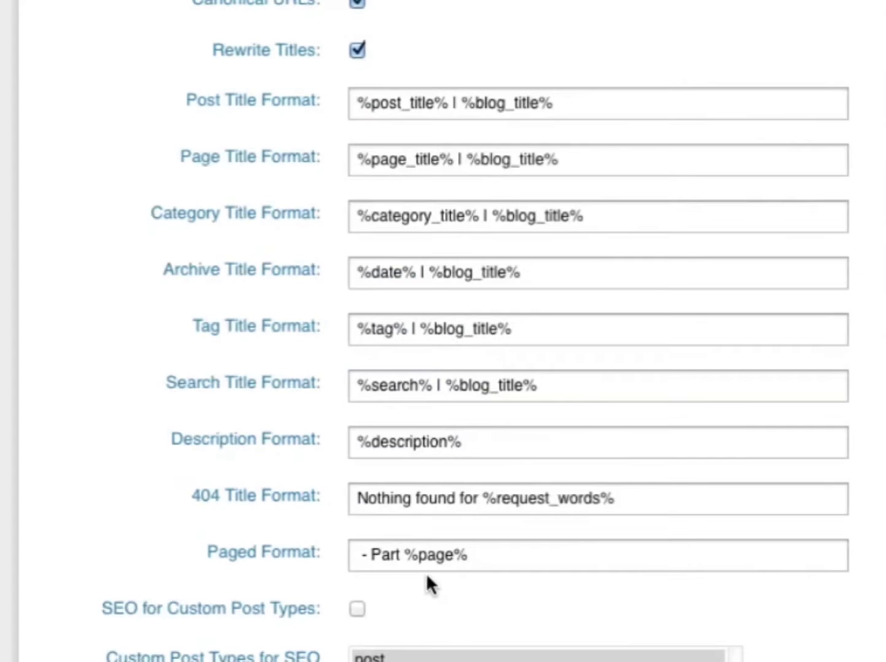
scroll(392, 542, "down", 15)
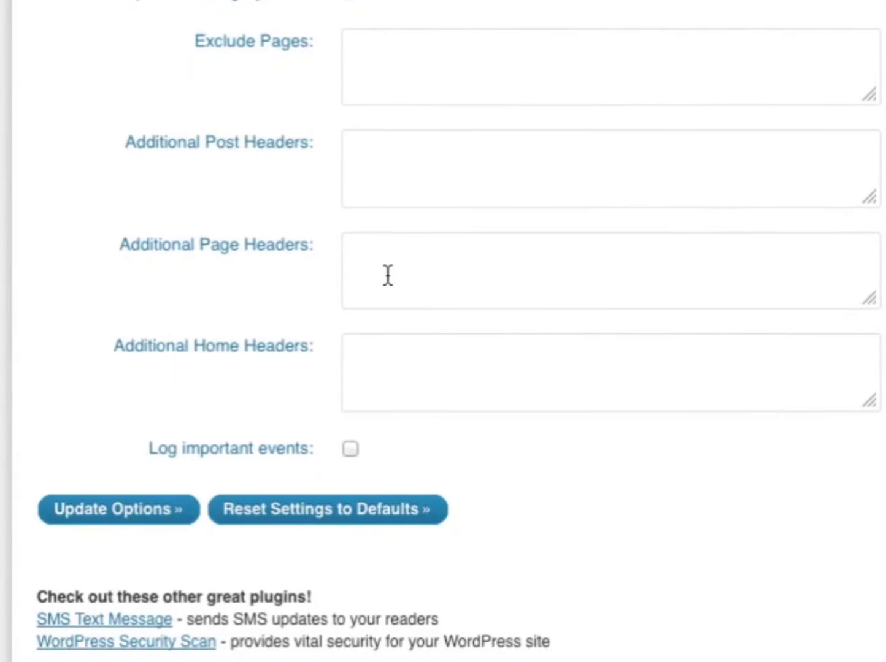
- Save the SEO options and open the Golf Tips site in a new tab
left_click(117, 512)
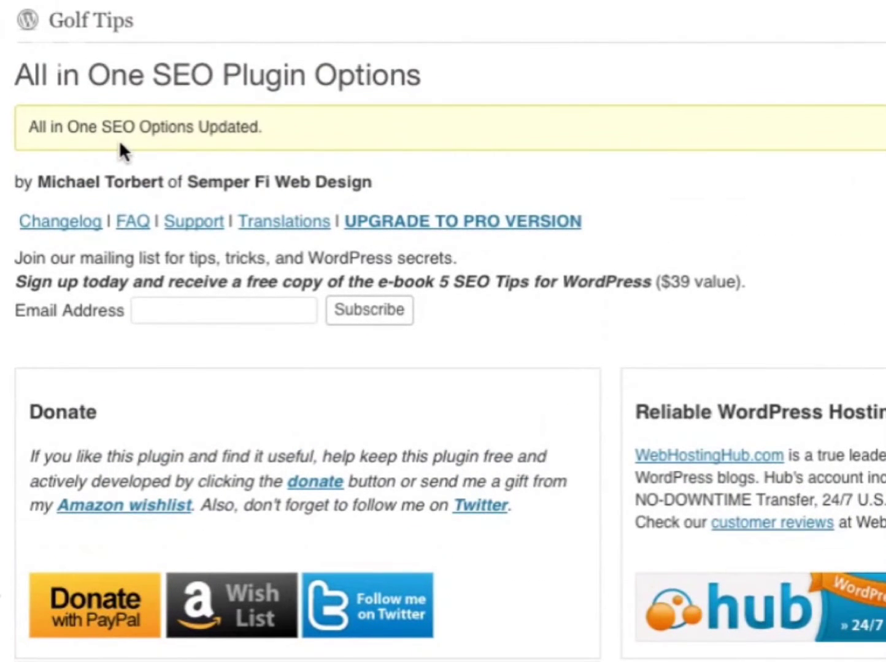
right_click(86, 24)
left_click(124, 38)
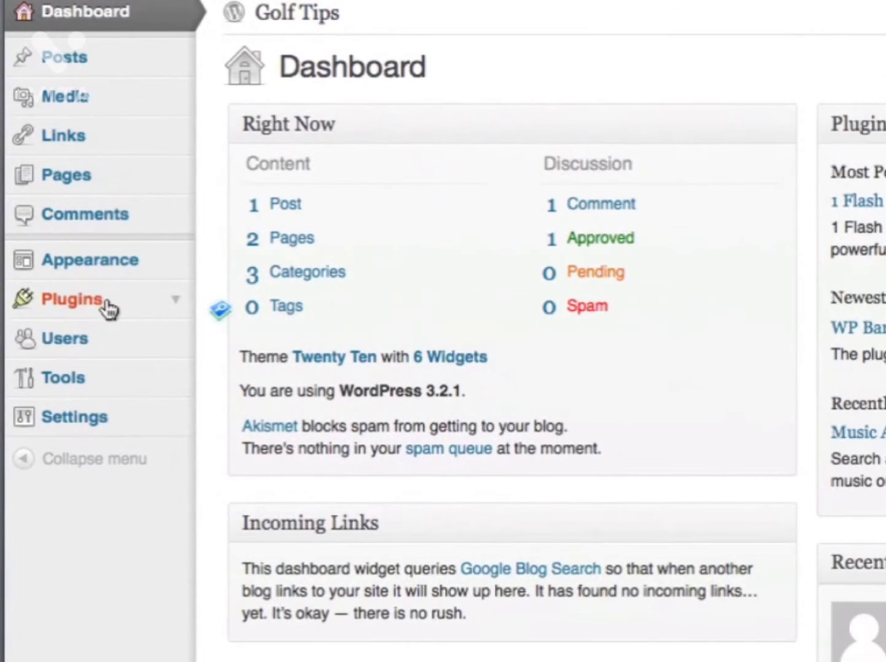
- Go to Plugins > Add New and enter 'all in one seo' in the search field
left_click(109, 313)
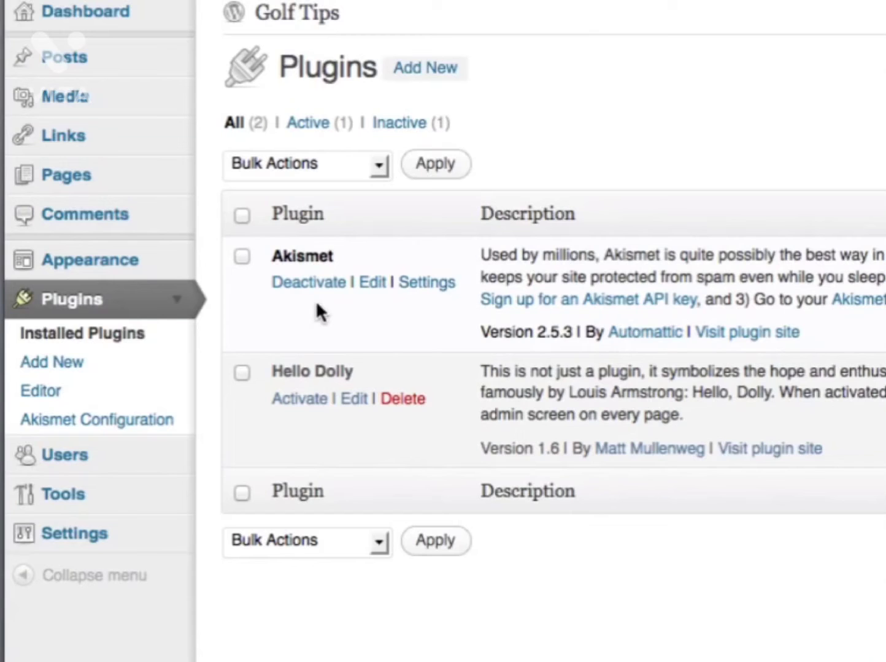
left_click(432, 79)
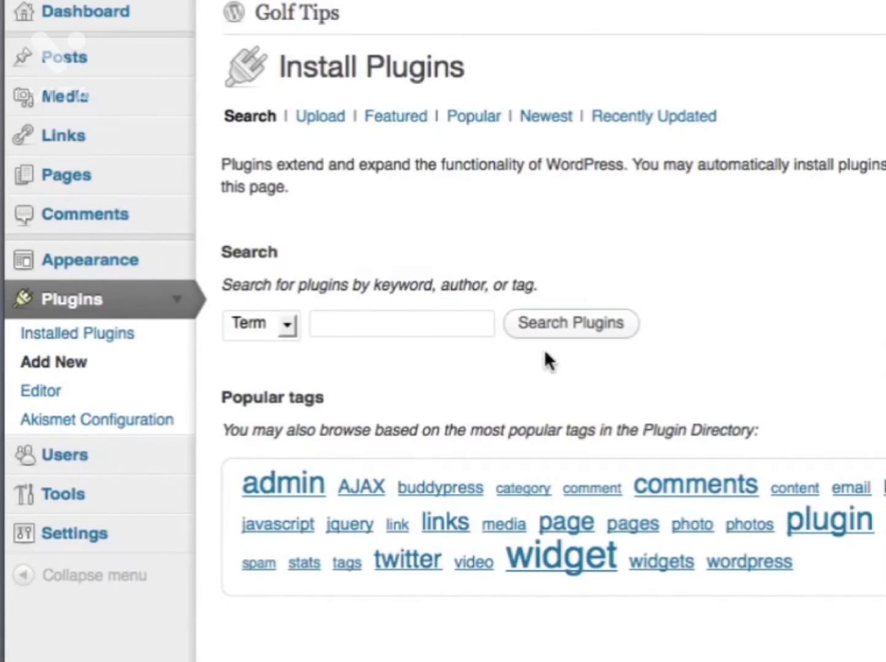
left_click(434, 327)
type("all in one seo")
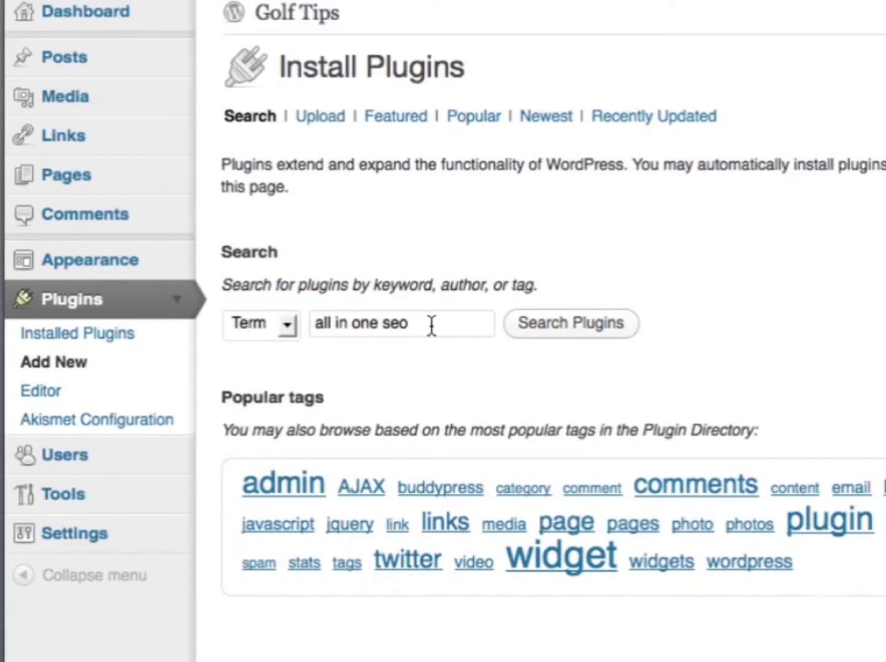
- Run the search, install All in One SEO Pack 1.6.13.4, confirm, and activate it
left_click(548, 332)
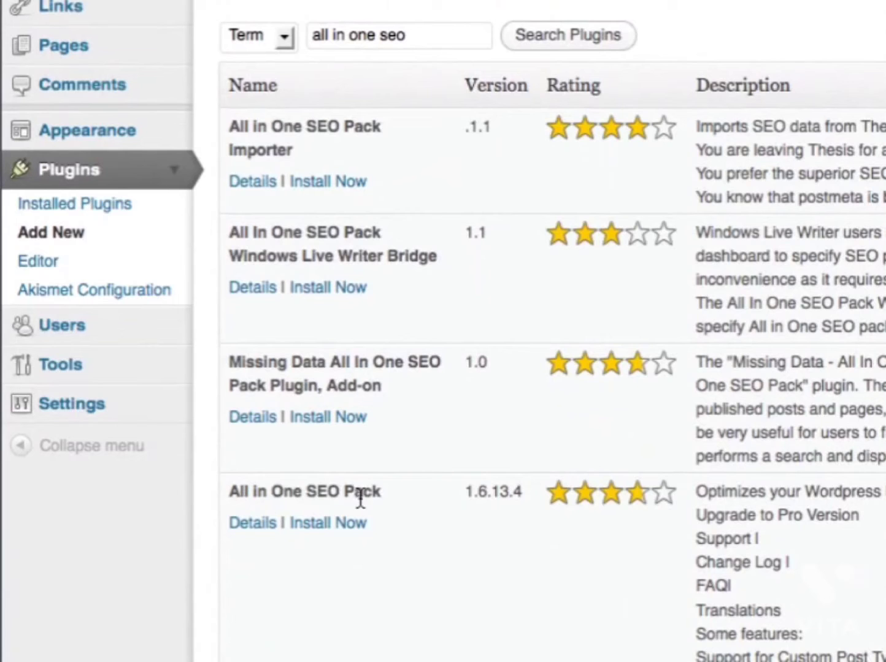
left_click(322, 526)
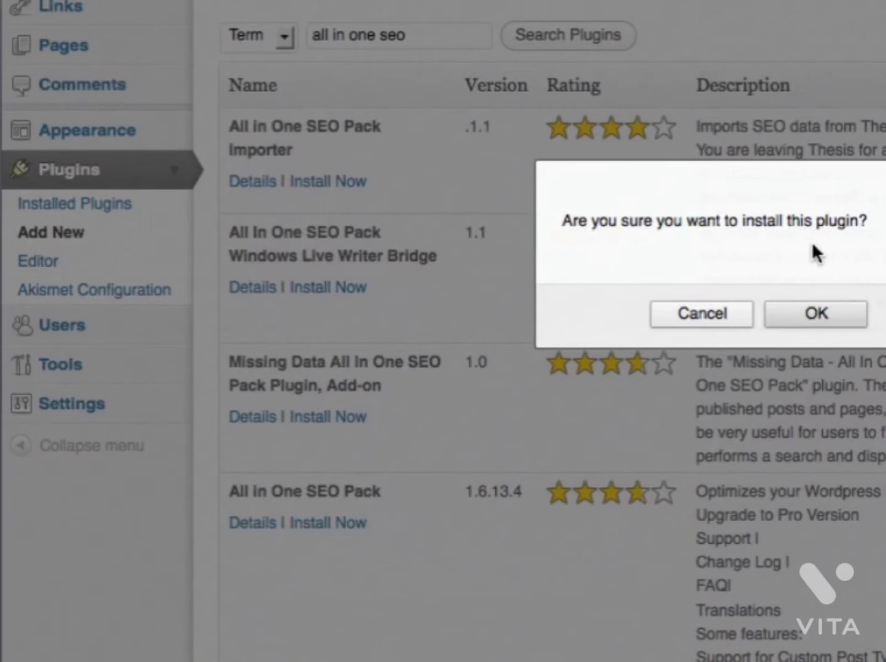
left_click(799, 315)
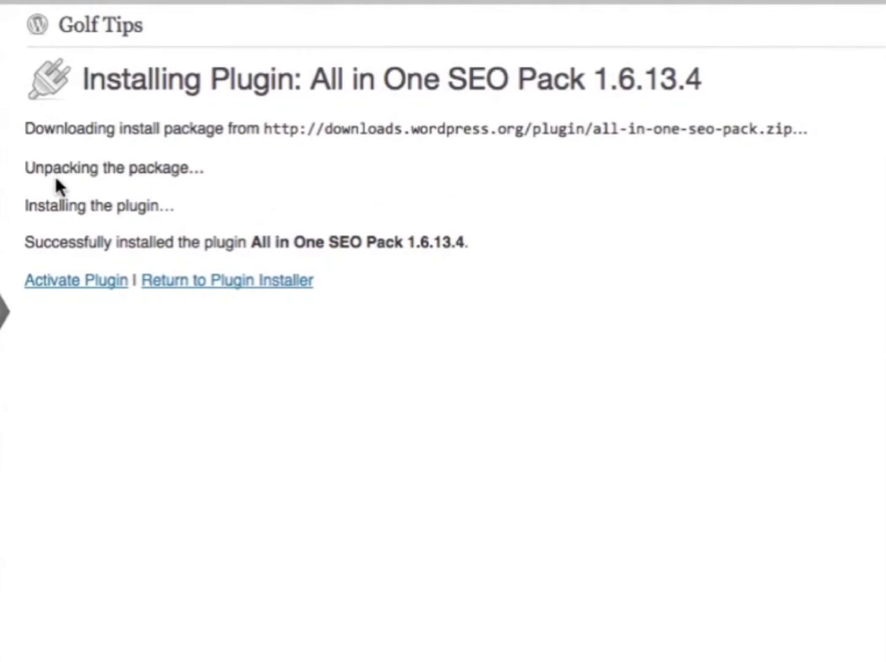
left_click(94, 283)
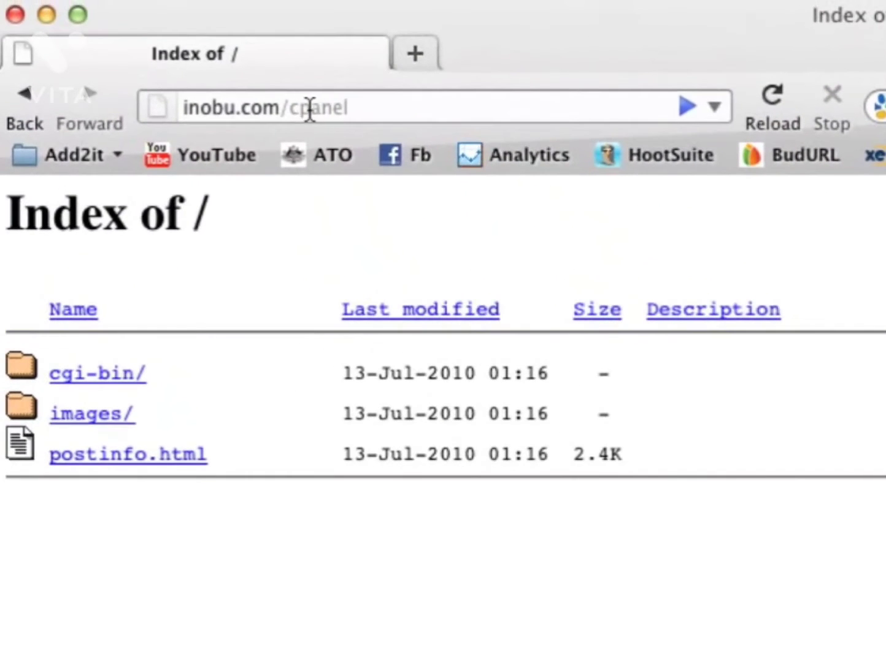
- From the site's cPanel, open Fantastico De Luxe and start a new WordPress installation for inobu.com
left_click(370, 110)
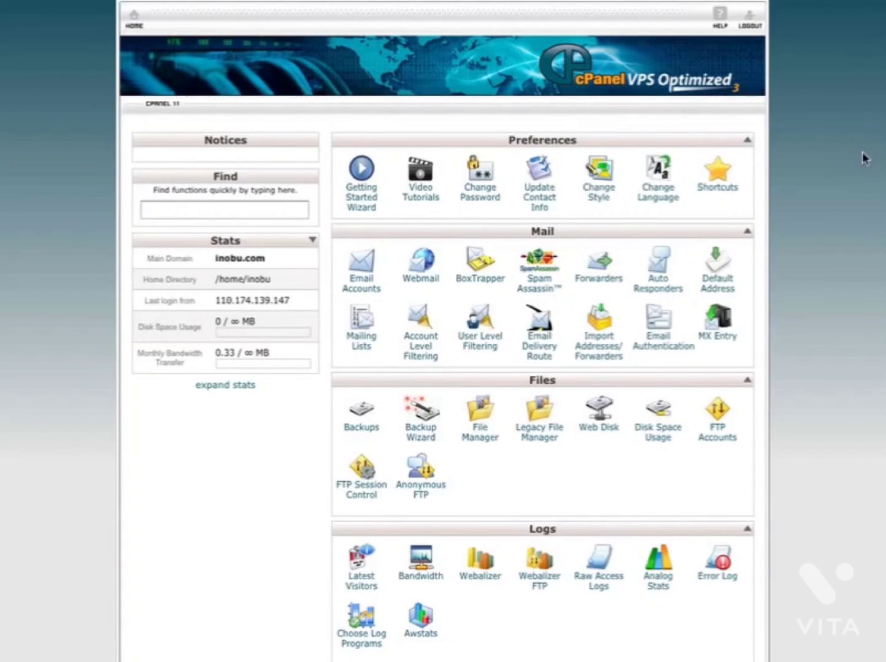
scroll(865, 158, "down", 9)
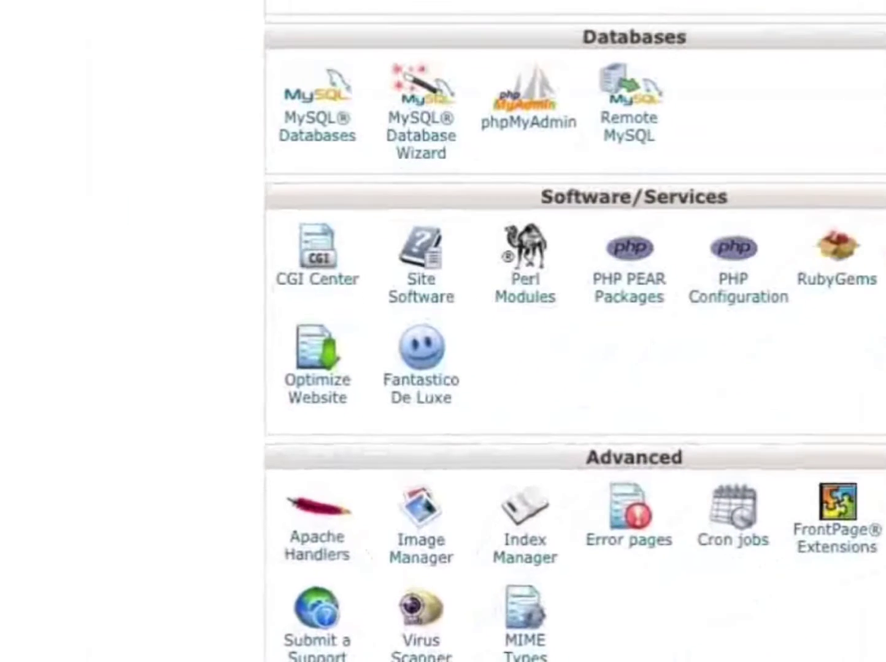
left_click(432, 399)
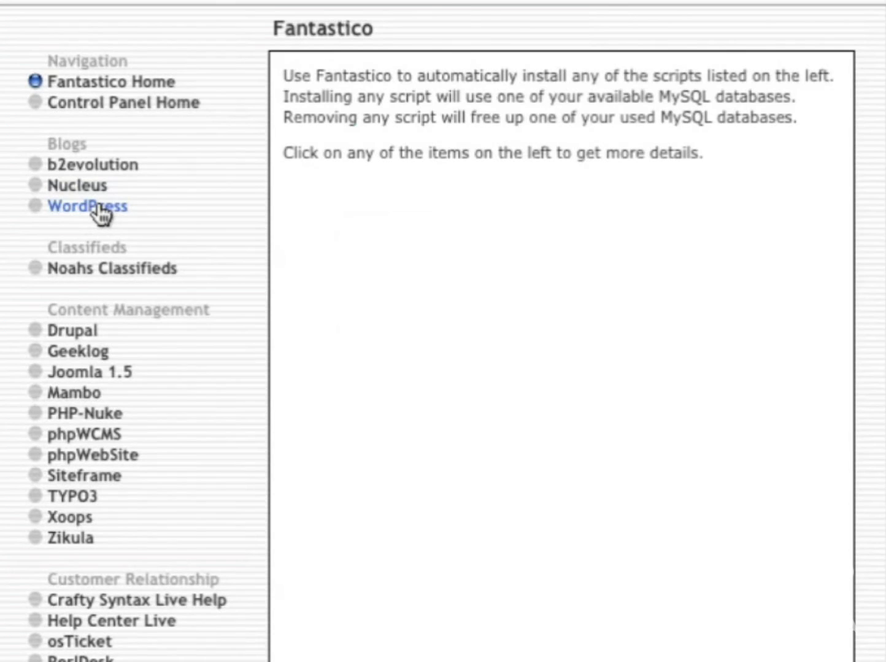
mouse_move(101, 214)
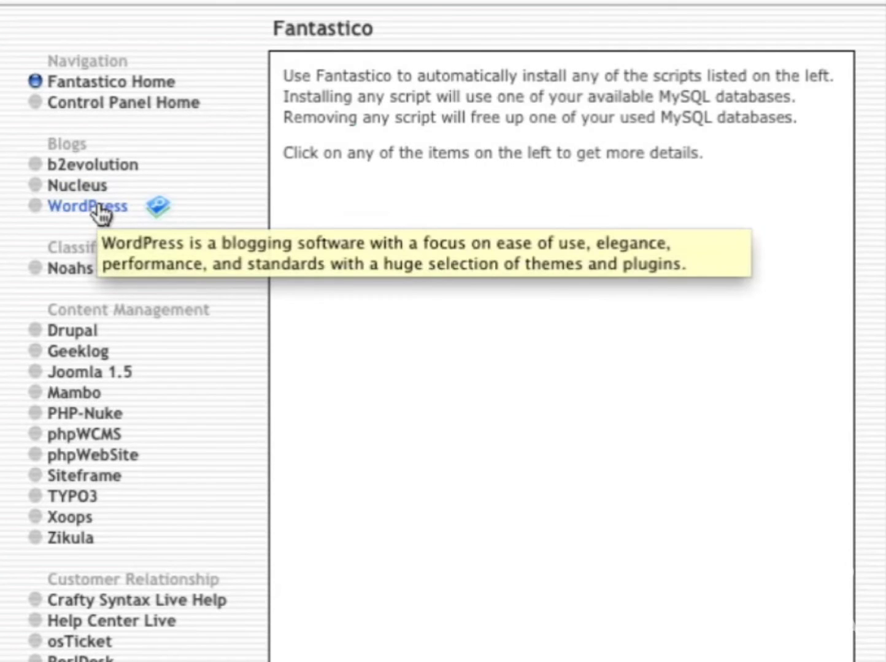
left_click(99, 209)
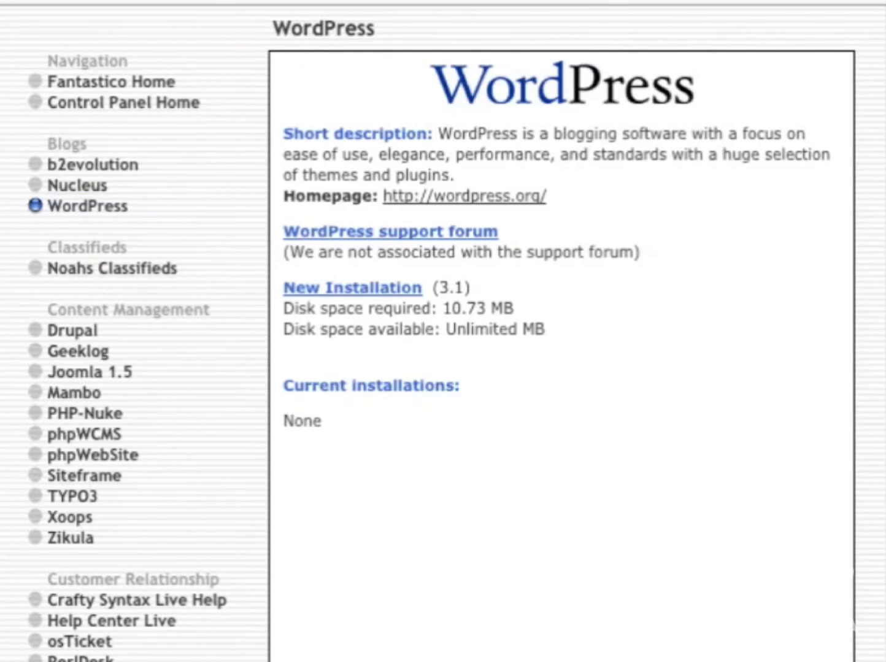
left_click(367, 299)
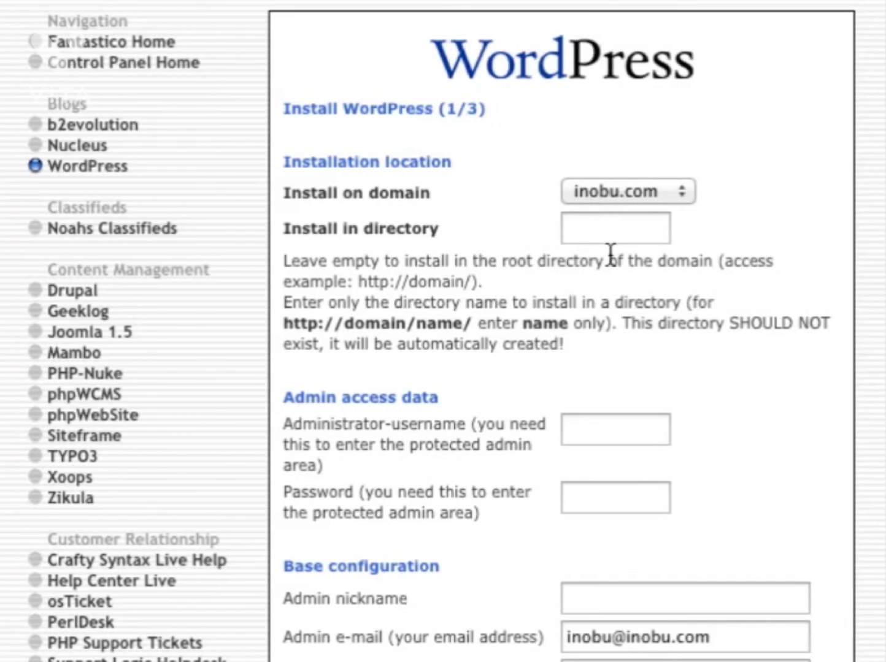
- Enter admin username 'admin' and the administrator's full name as nickname
left_click(593, 431)
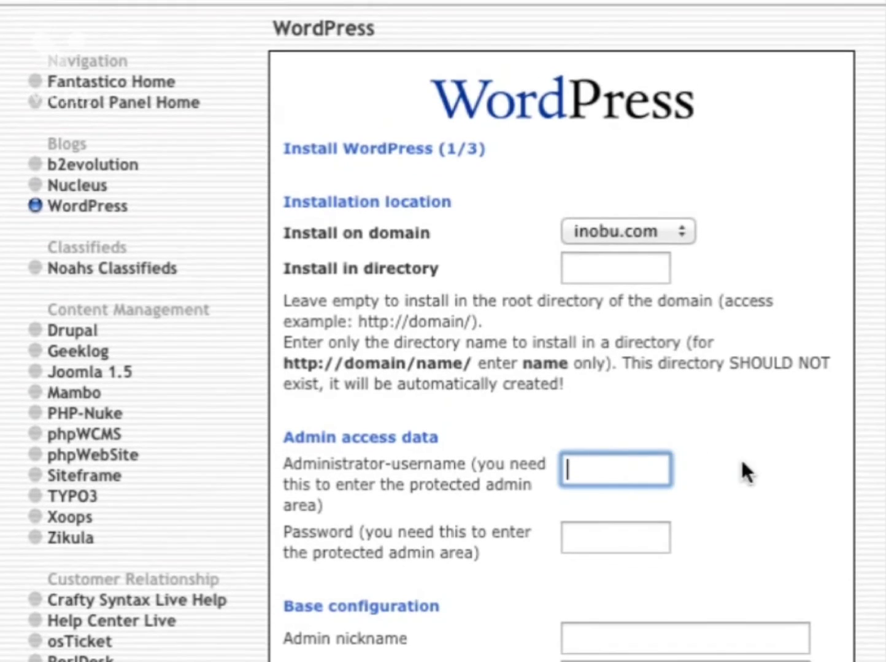
type("admin")
key("Tab")
left_click(724, 638)
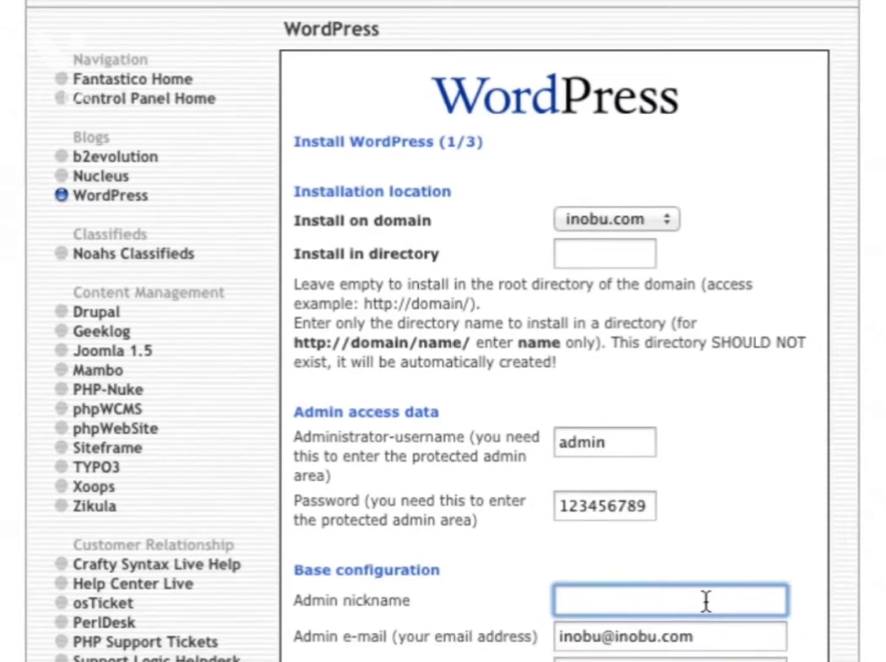
type("John Smith")
key("Tab")
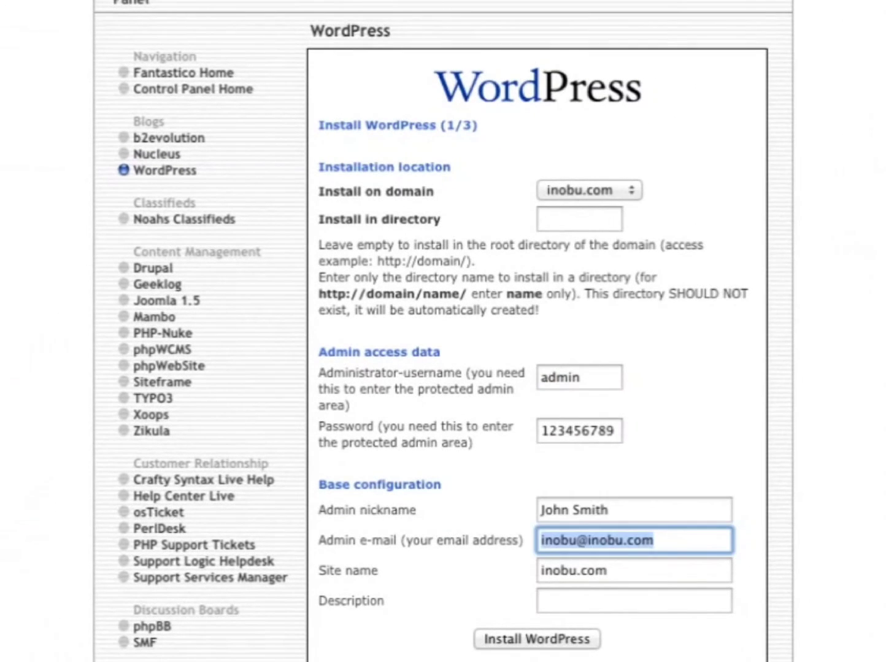
key("Tab")
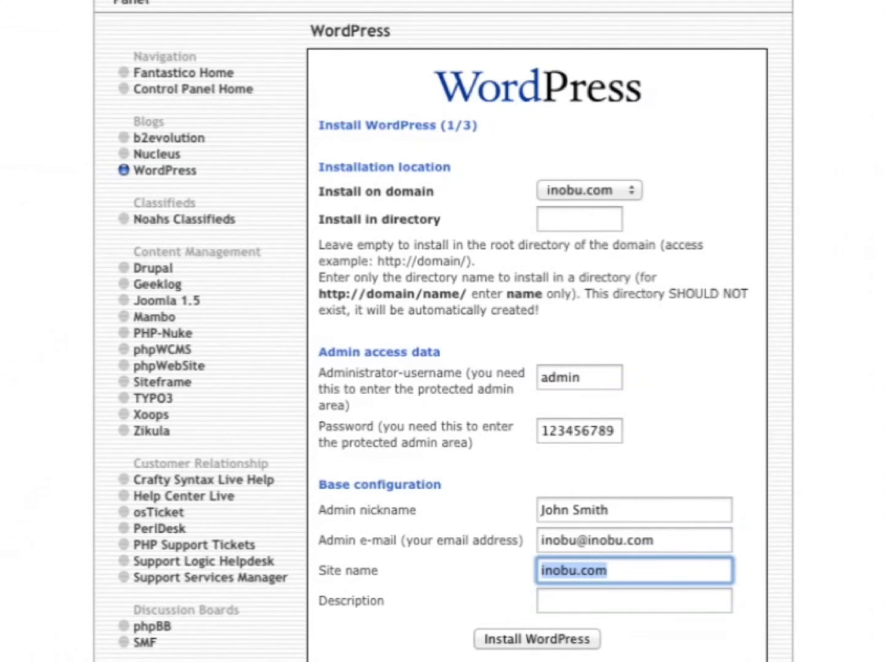
- Set site name 'Golf Tips' and description 'A blog about golf', then install WordPress
type("Golf Tips")
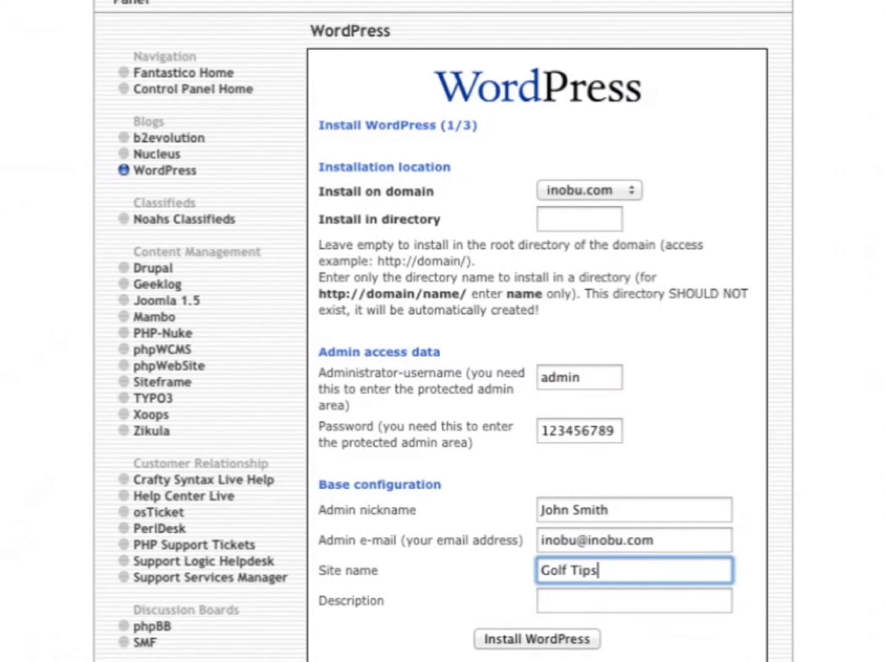
key("Tab")
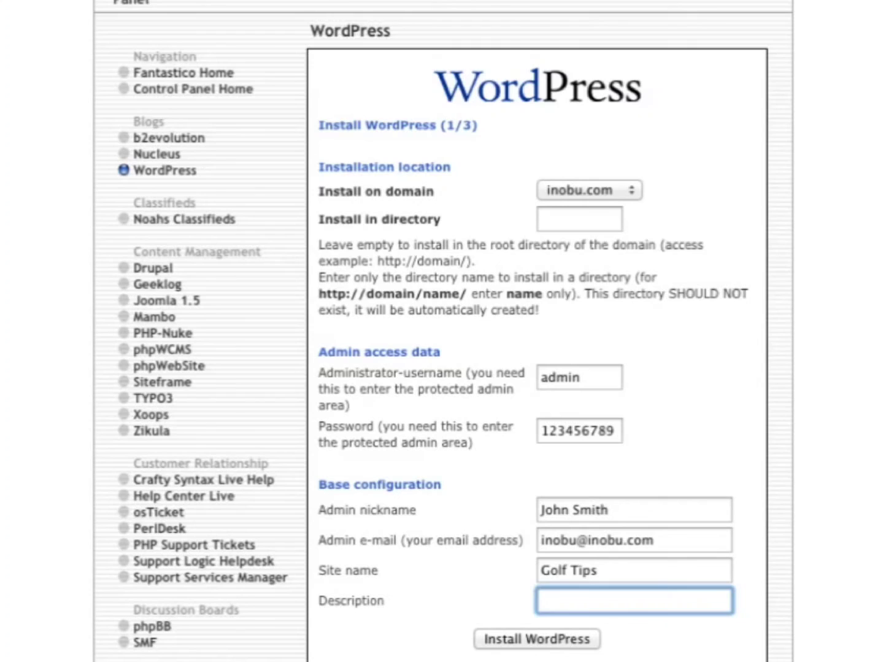
type("A blog about golf")
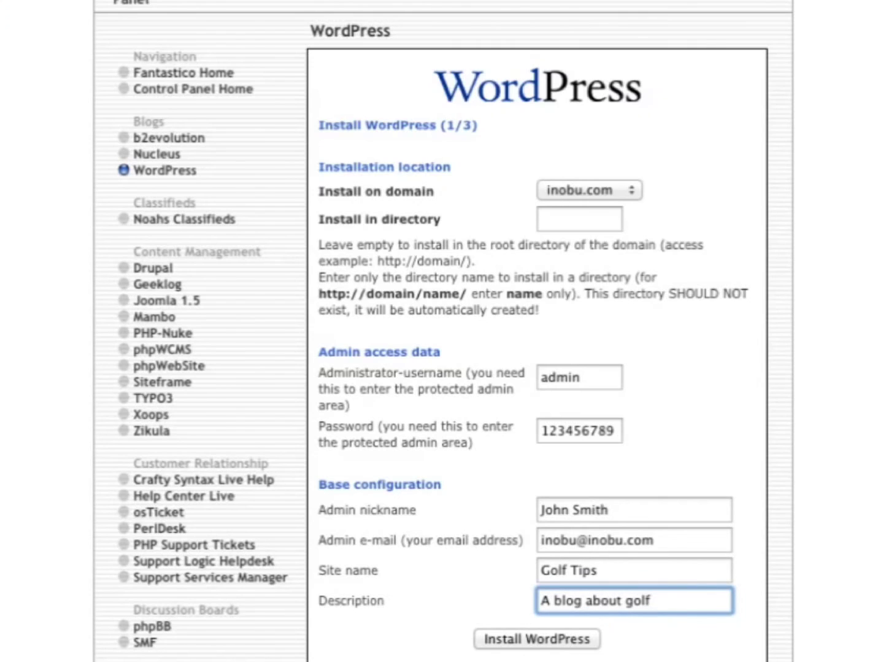
left_click(570, 641)
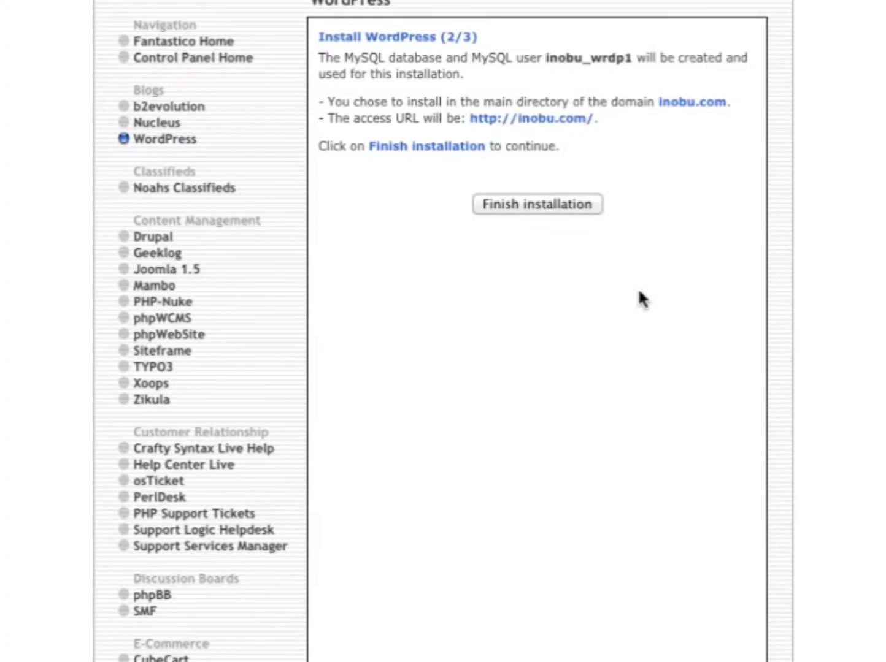
left_click(521, 205)
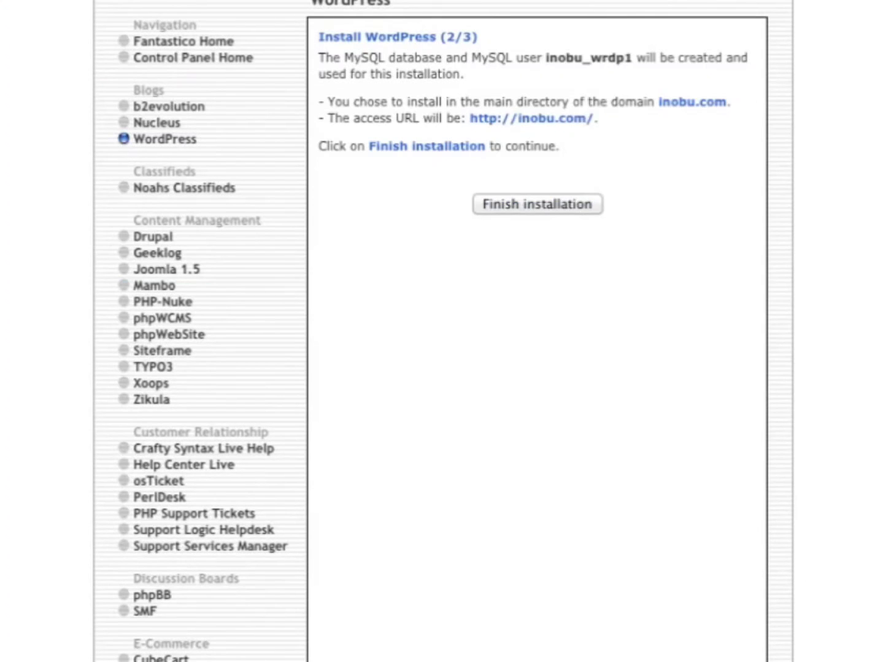